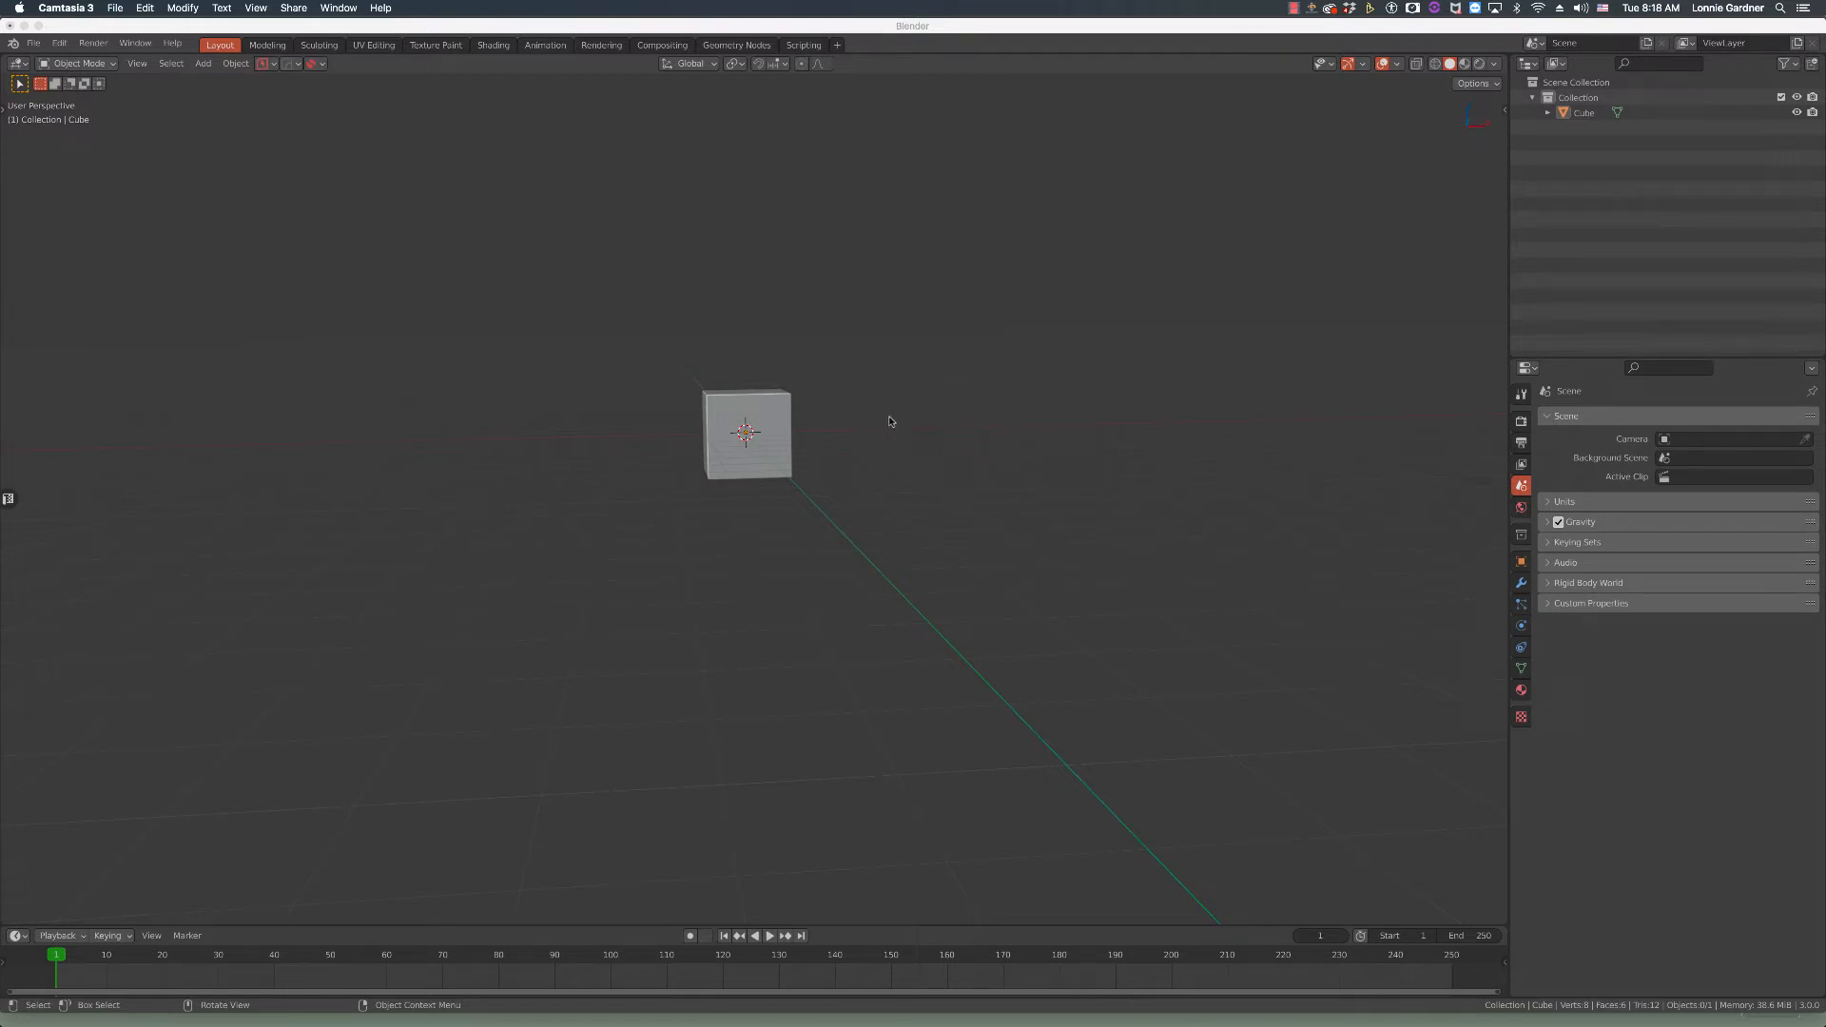
# - Switch to the Gaomon tablet settings and examine the configuration import and export options, cancelling both
pyautogui.press('super+Tab')
pyautogui.press('super+Tab')
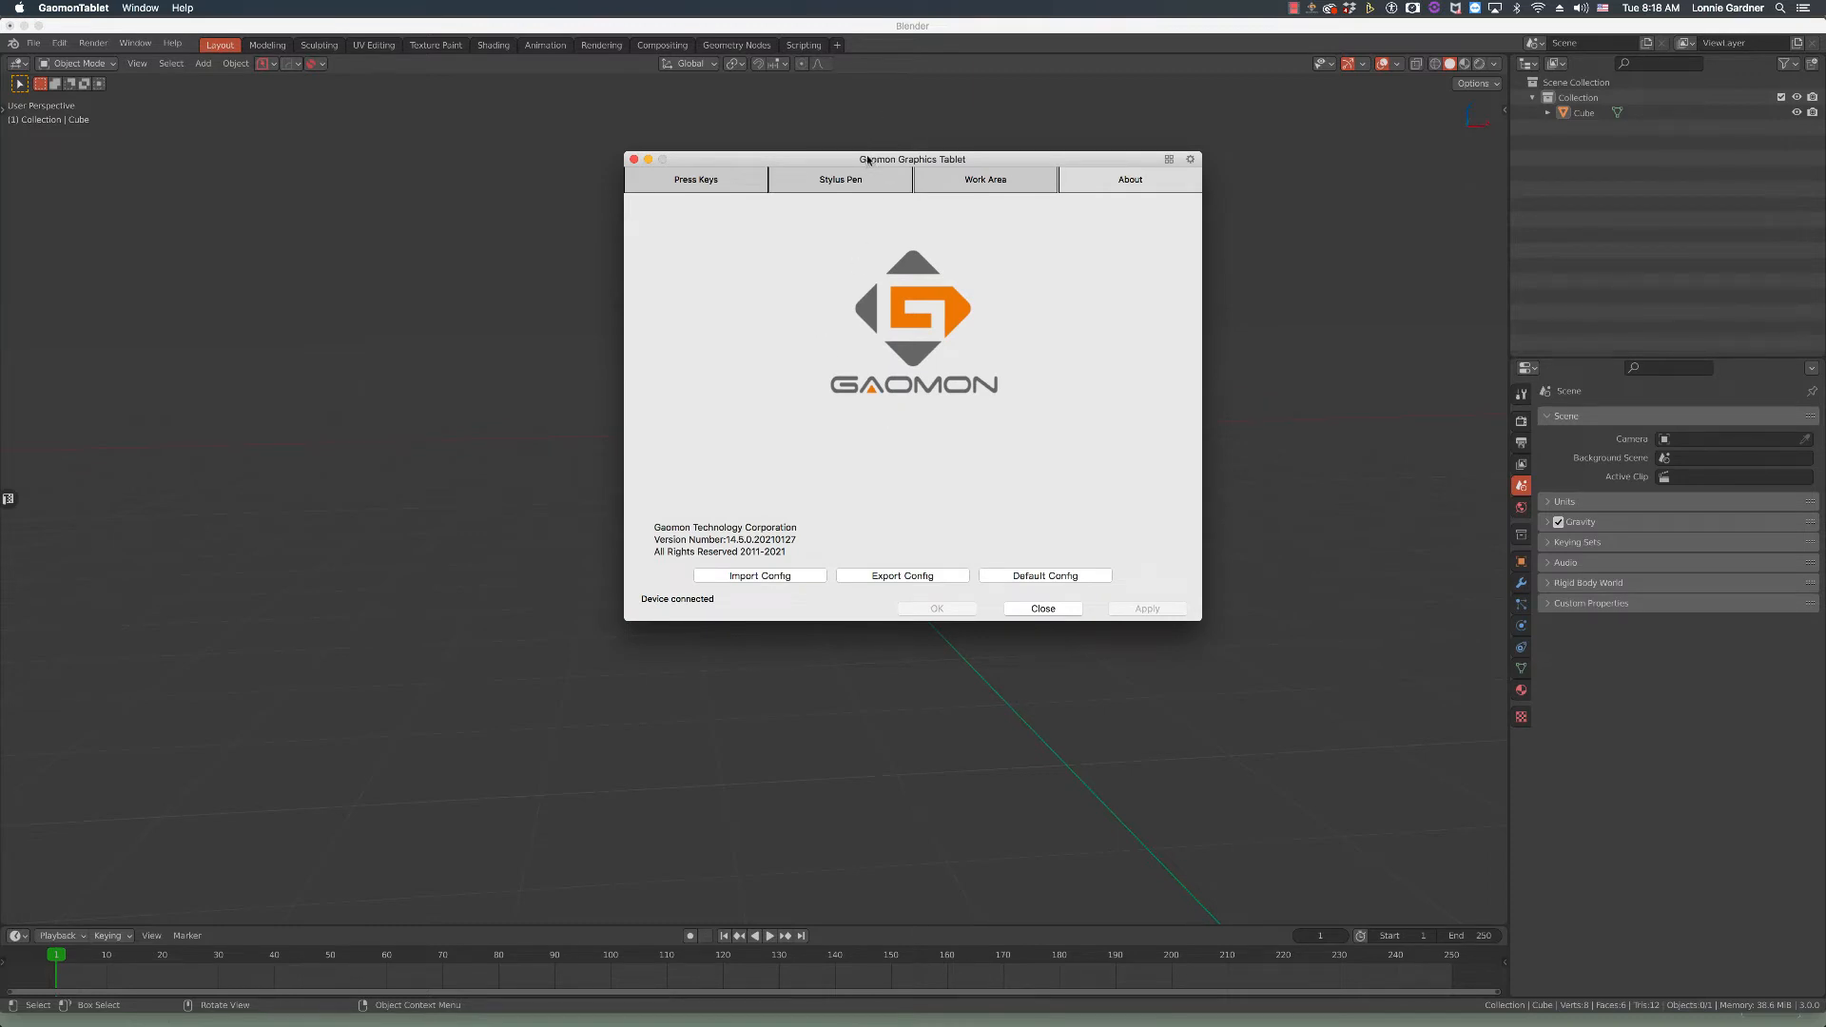
pyautogui.moveTo(858, 164); pyautogui.dragTo(791, 201)
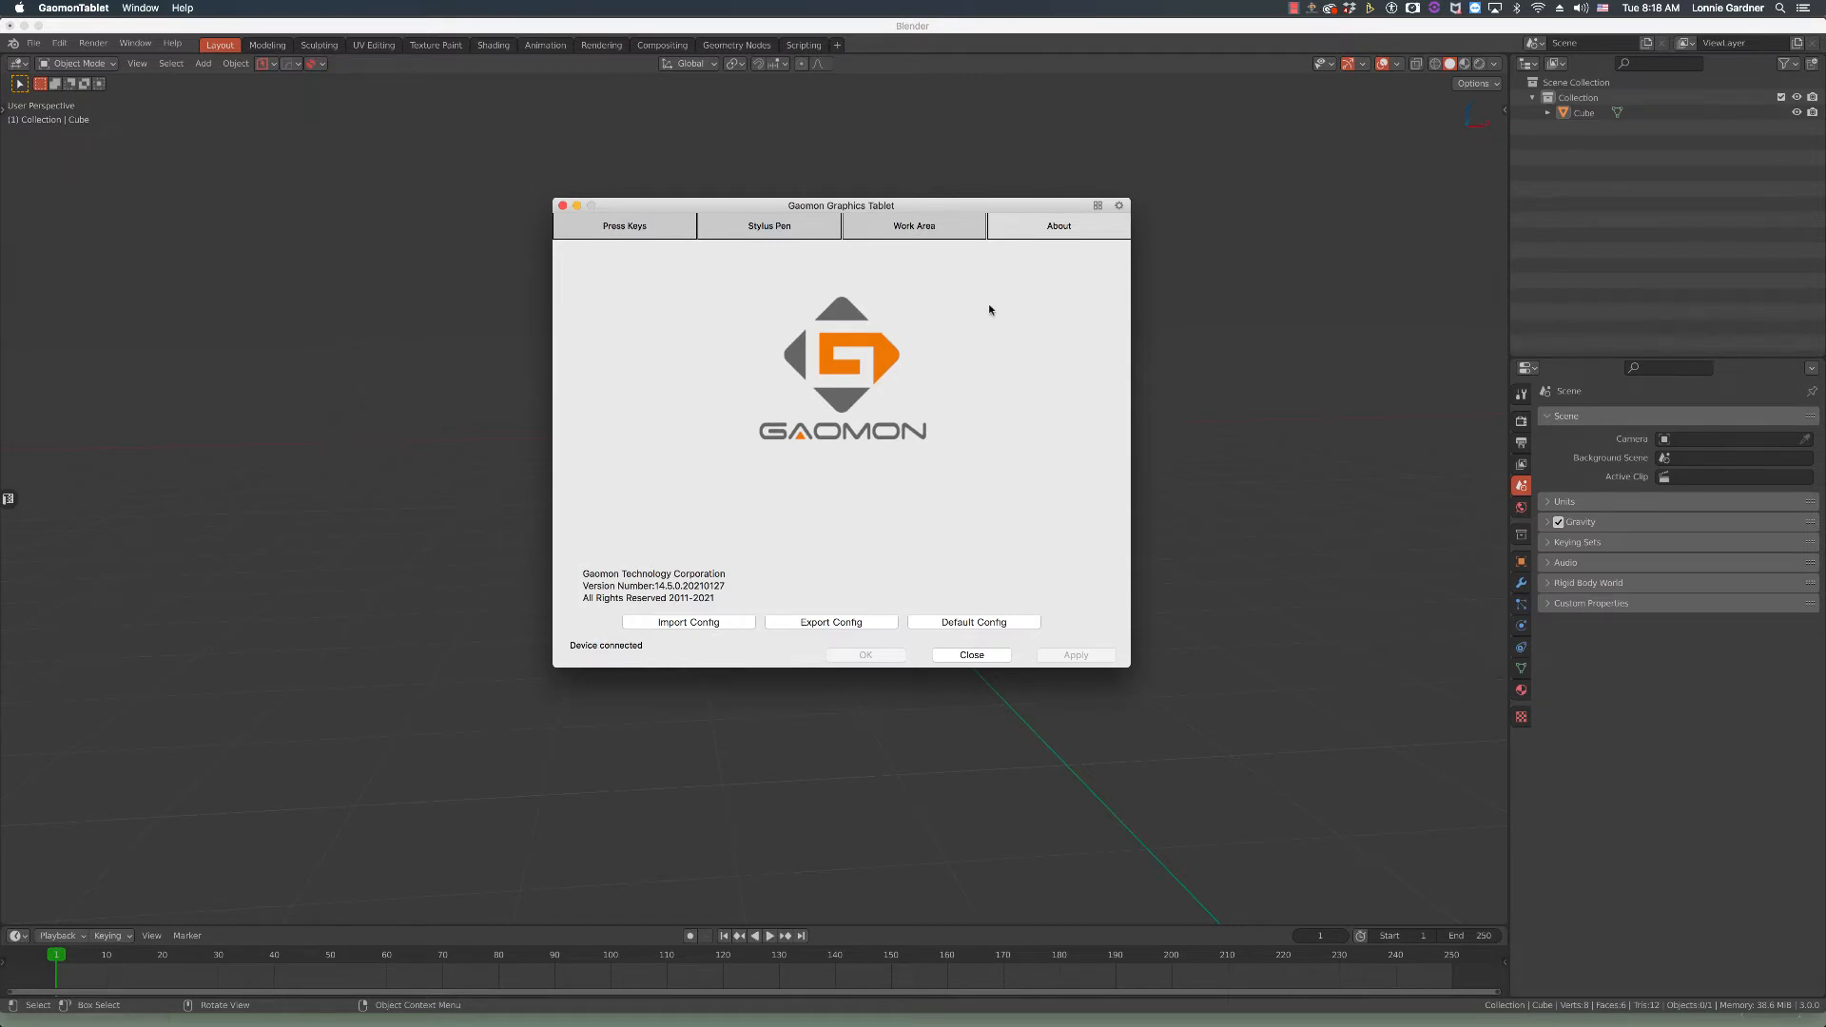
pyautogui.click(708, 620)
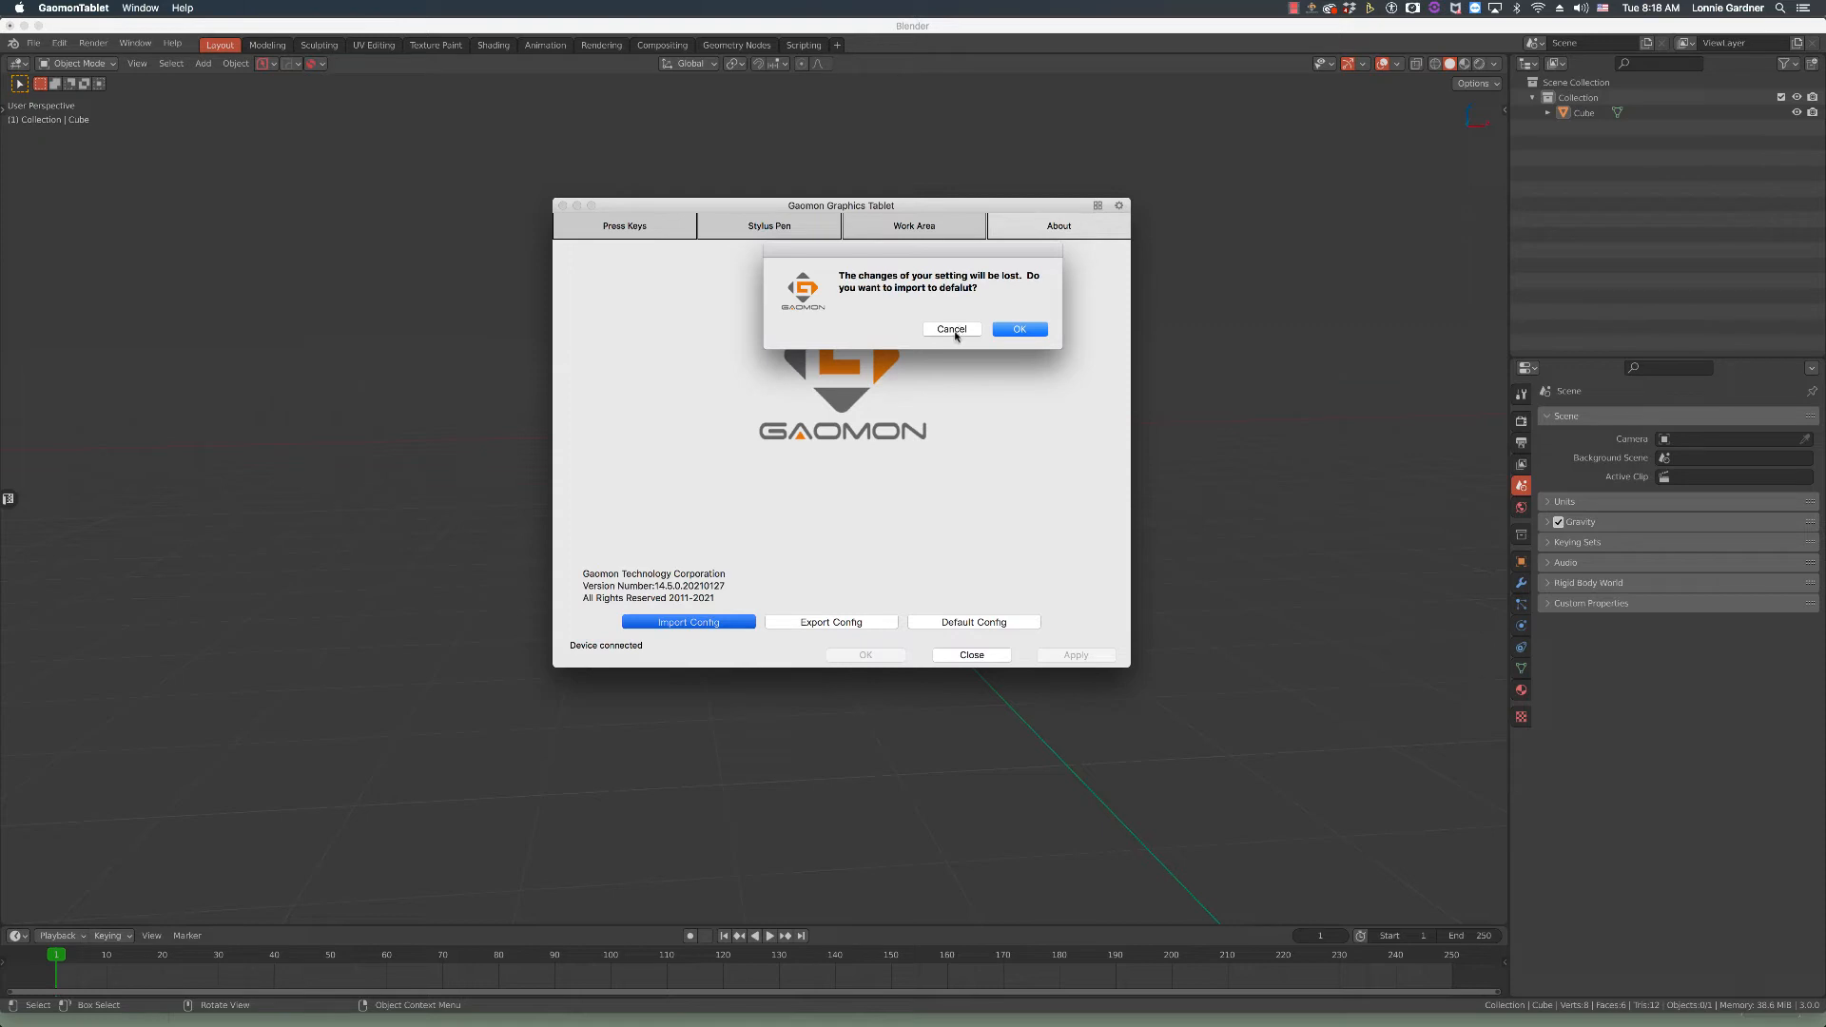
pyautogui.click(955, 330)
pyautogui.click(834, 625)
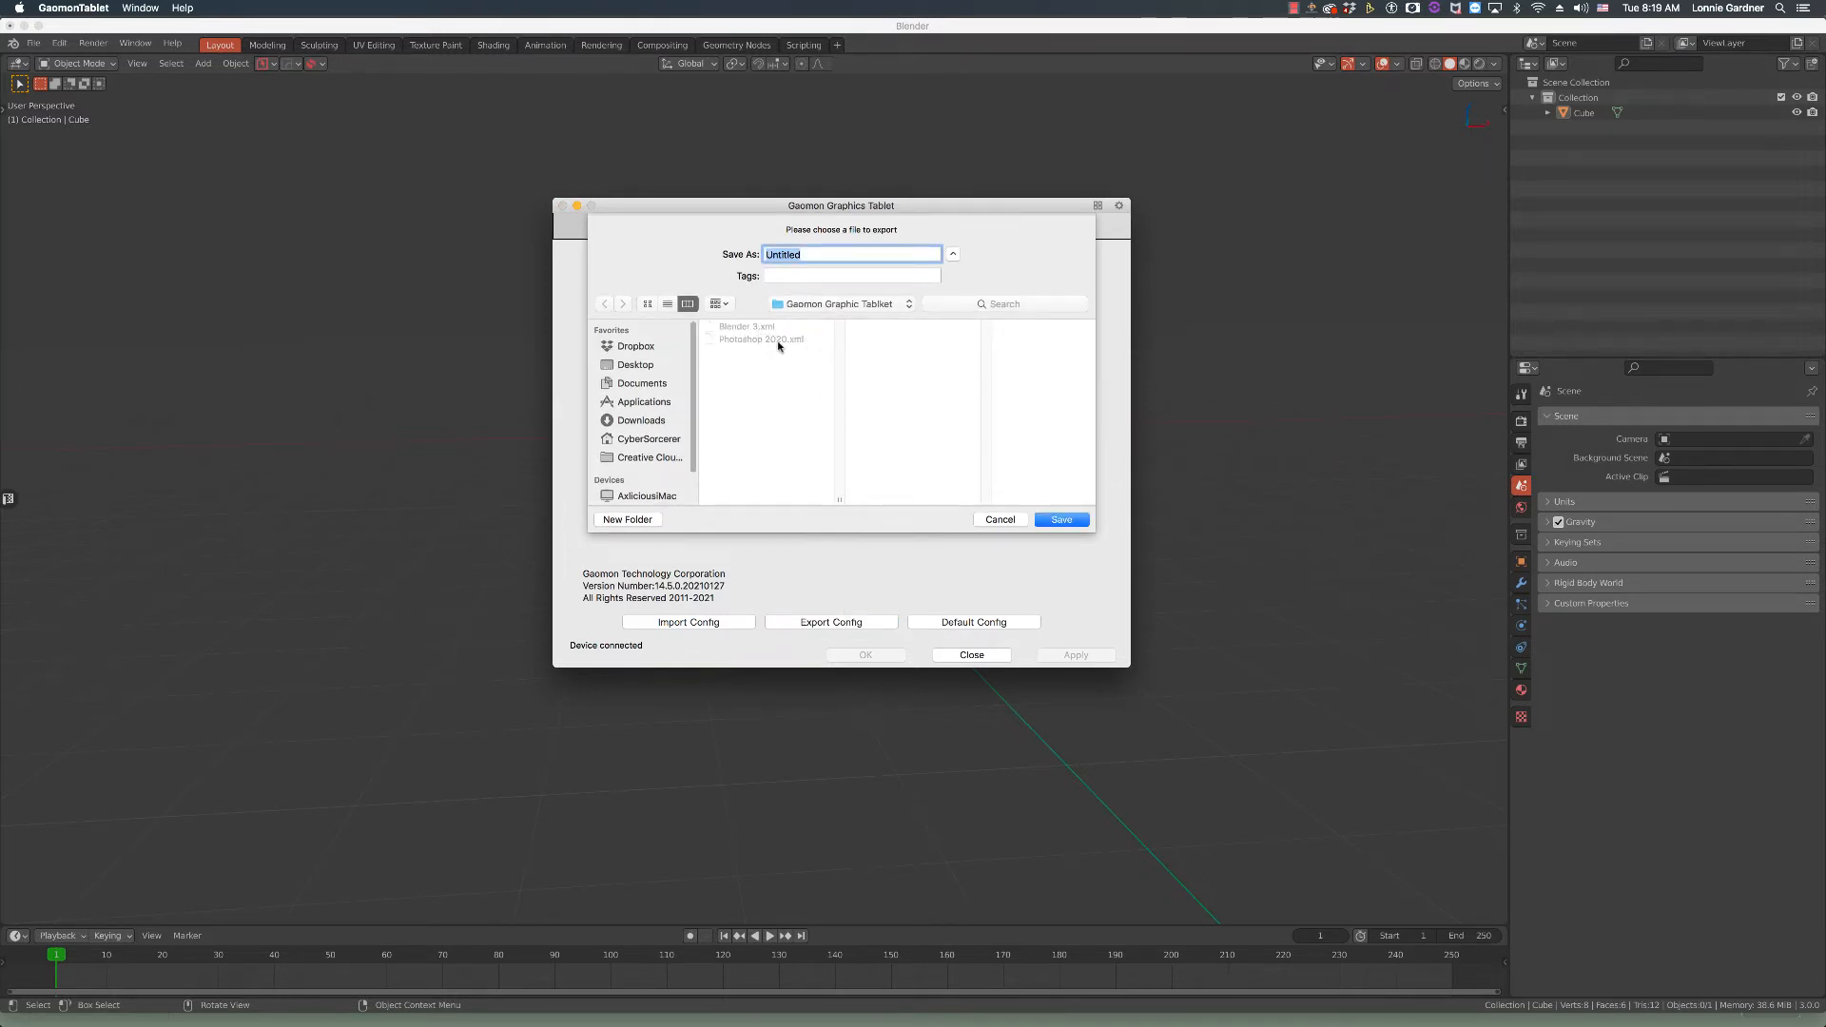
pyautogui.click(999, 520)
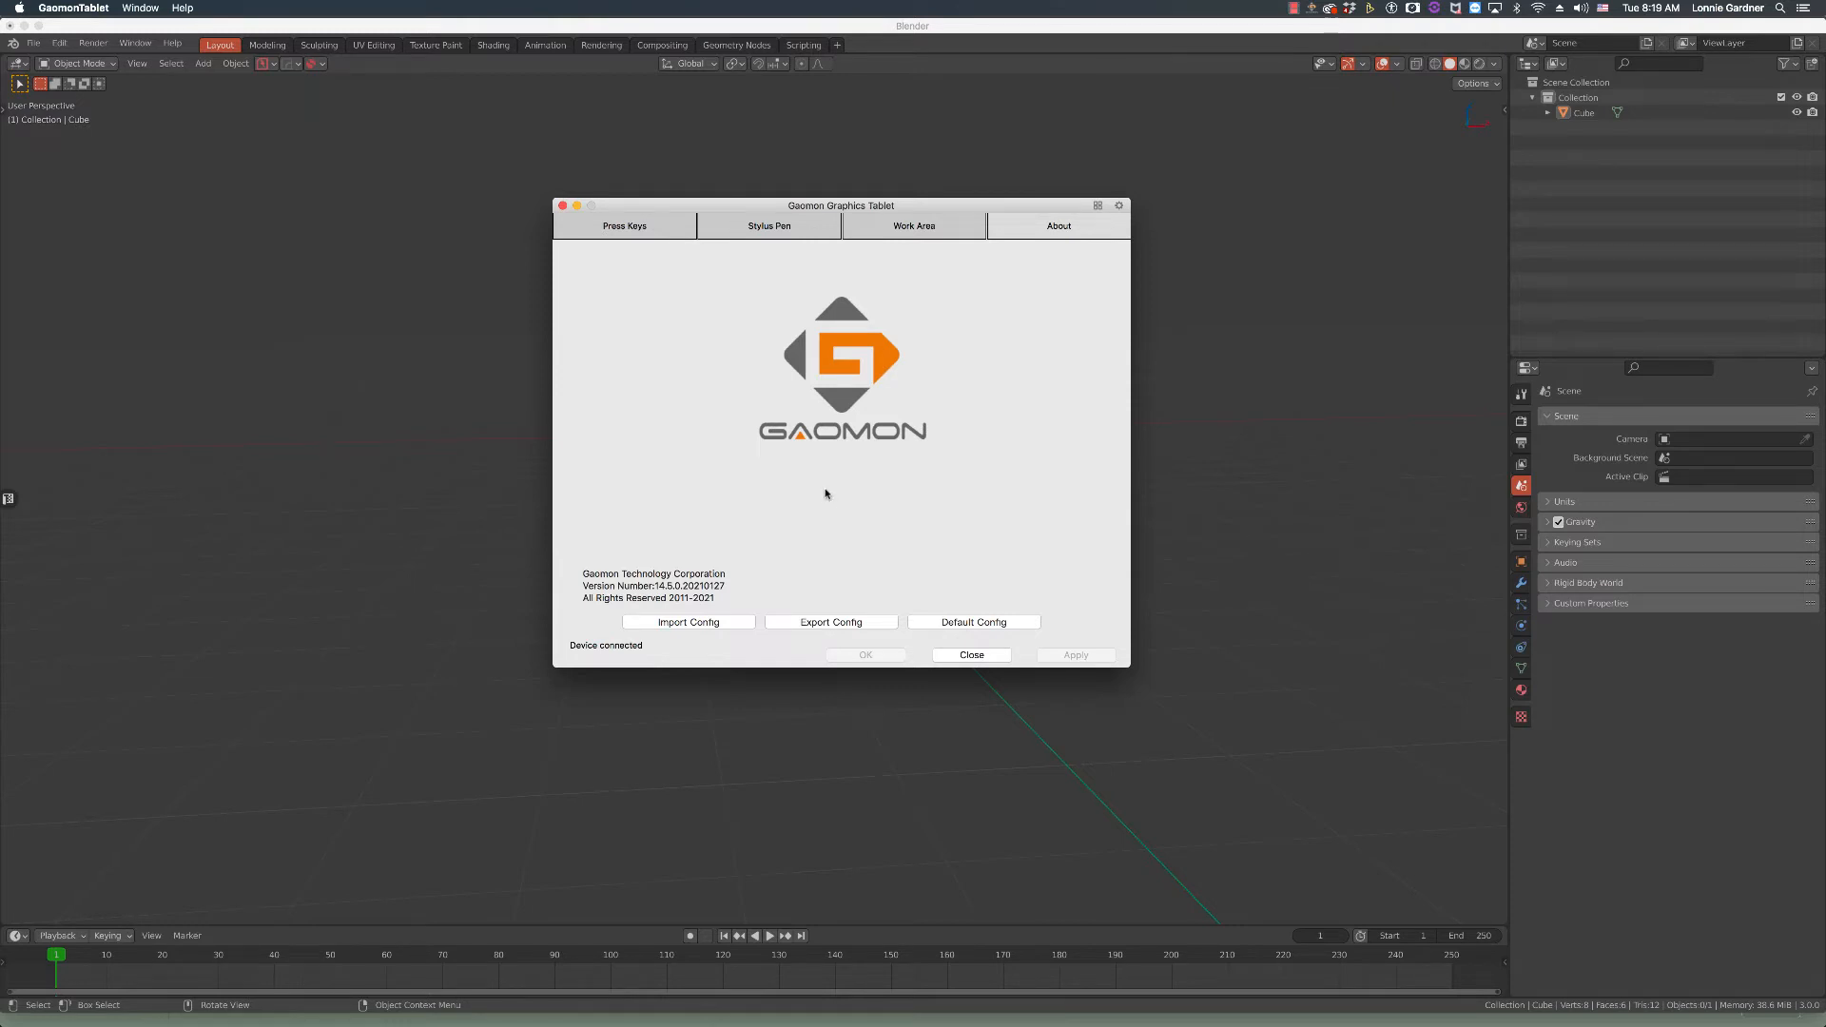
# - Review the functions assigned to the tablet's express keys and view the hotkey options of the key assigned to Shift
pyautogui.click(650, 226)
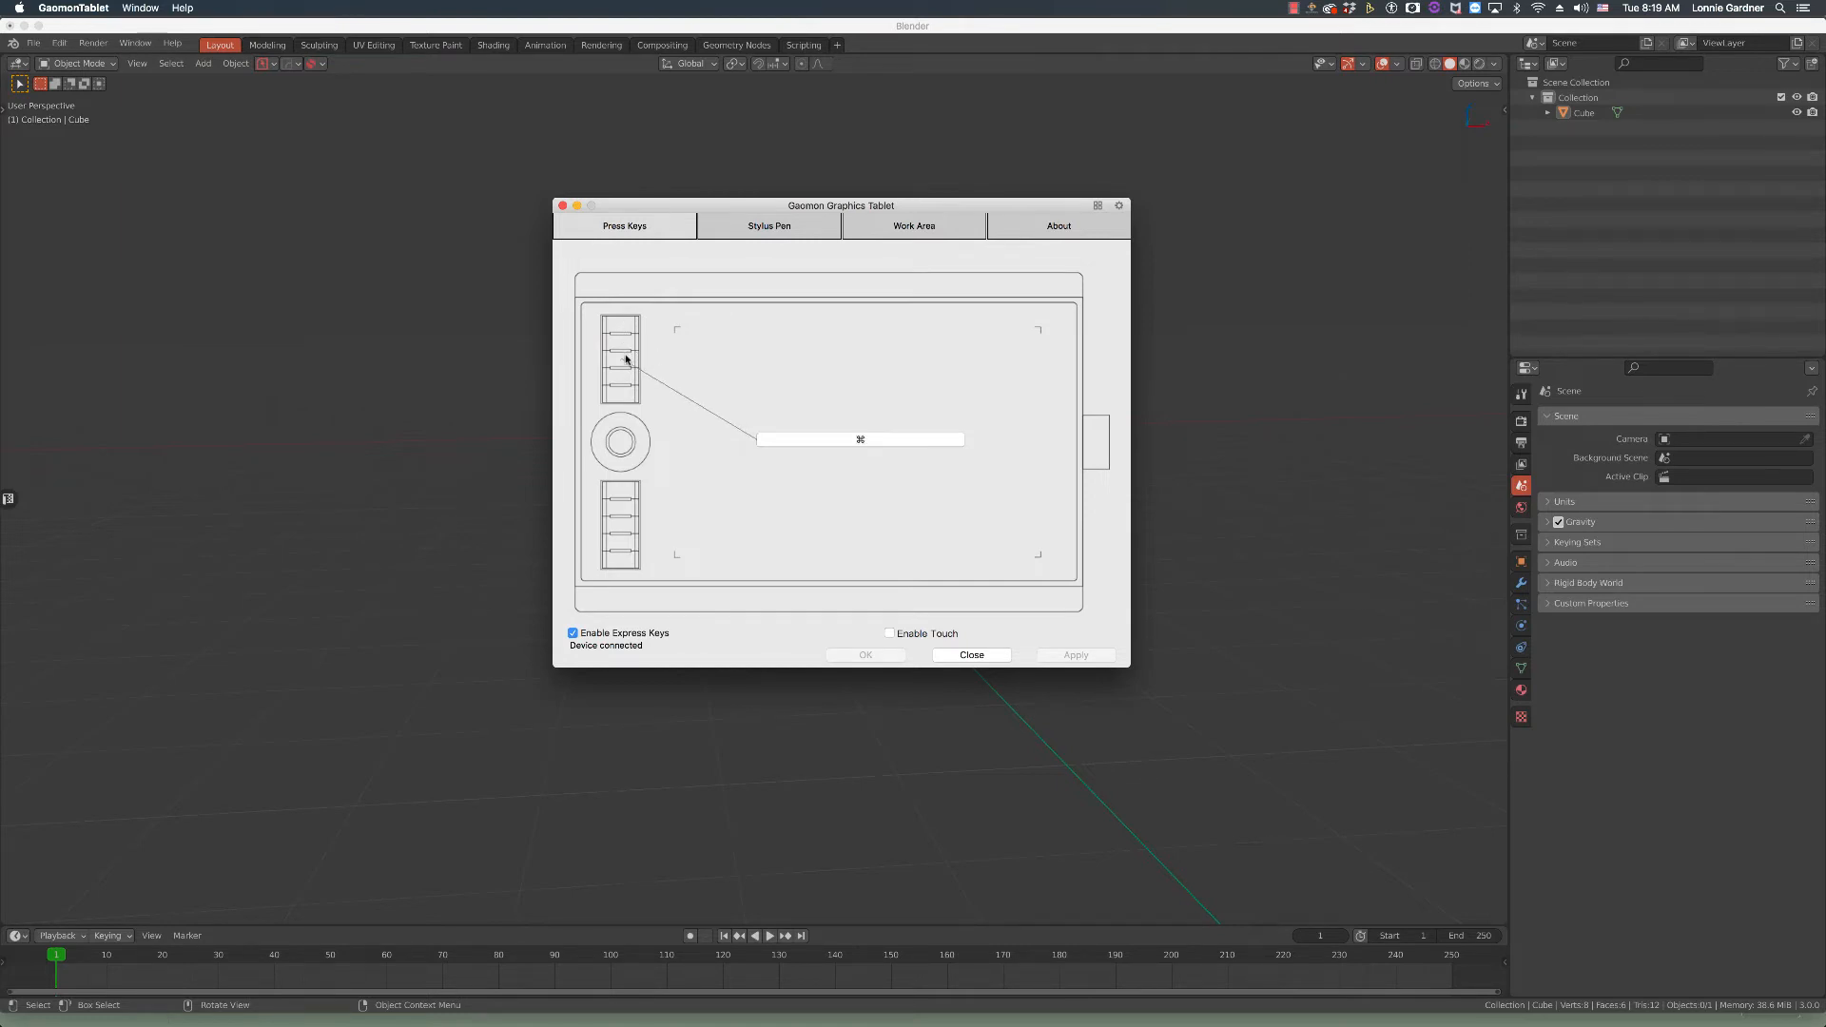
pyautogui.click(625, 395)
pyautogui.click(620, 441)
pyautogui.click(624, 491)
pyautogui.doubleClick(876, 442)
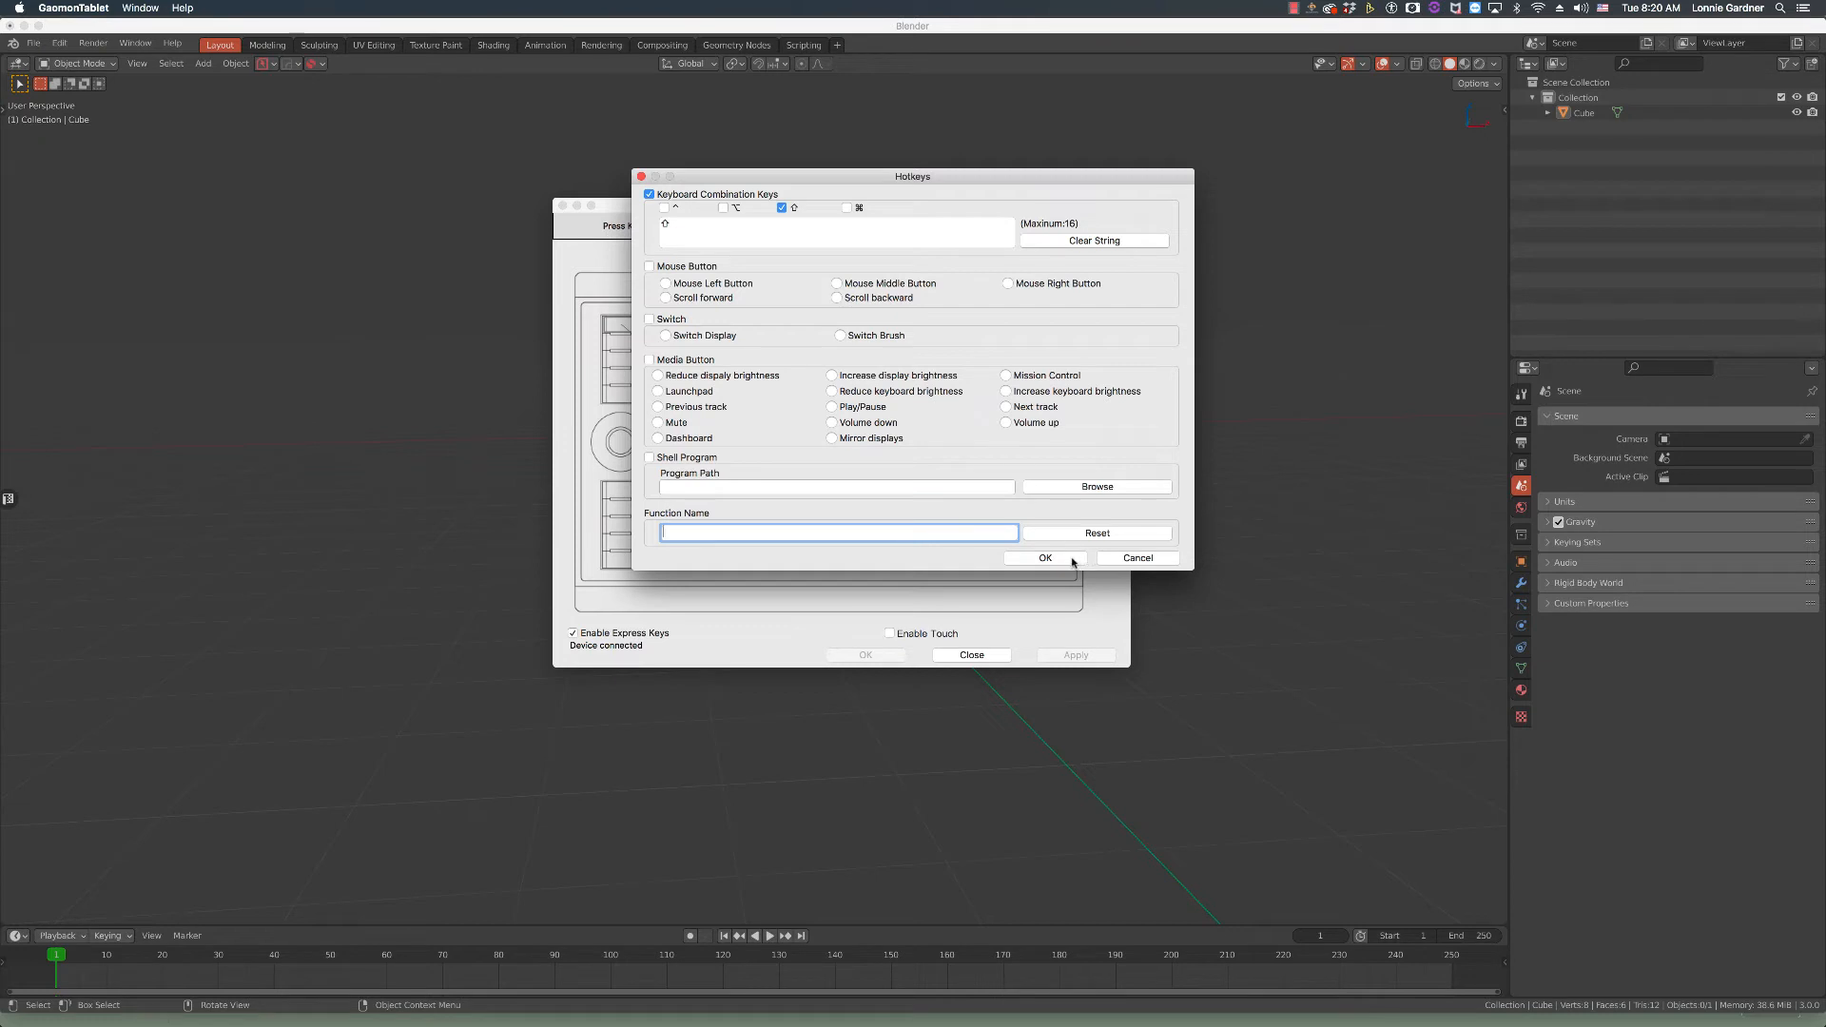
pyautogui.click(1063, 556)
# - Check the stylus pen button assignments and the work area mapping, and close the tablet settings
pyautogui.click(748, 226)
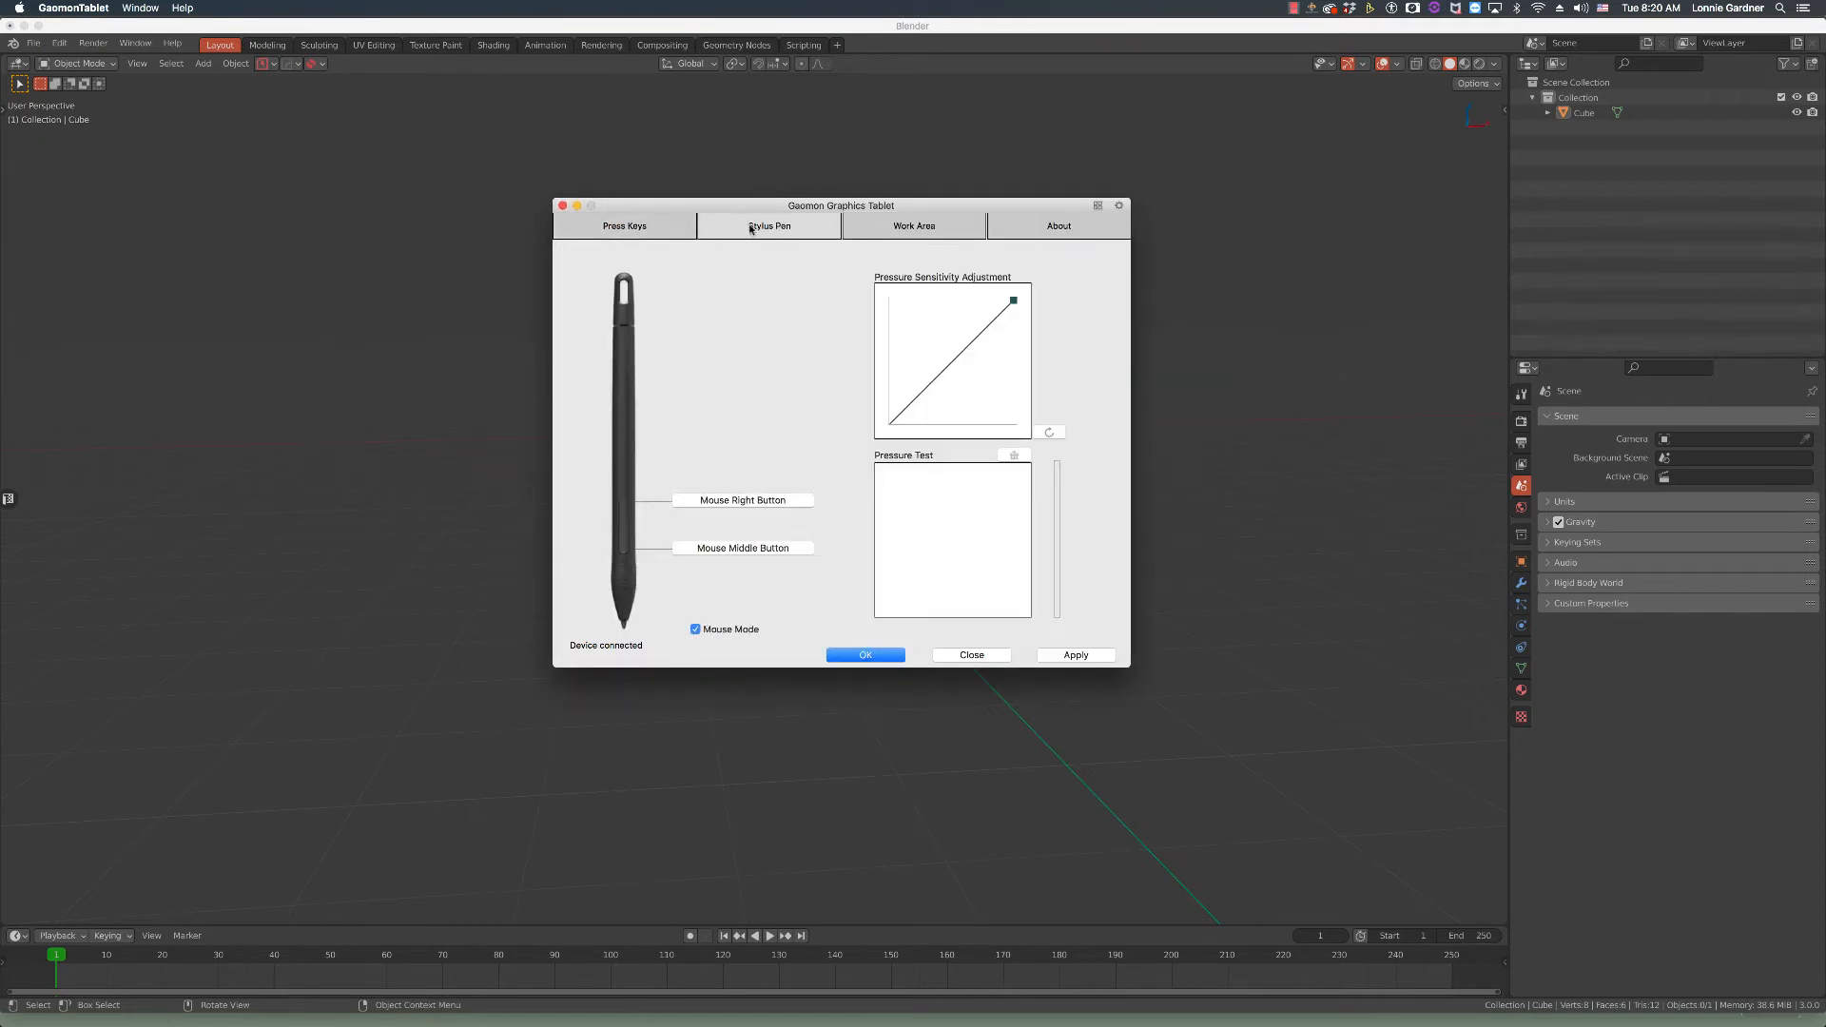
pyautogui.click(732, 501)
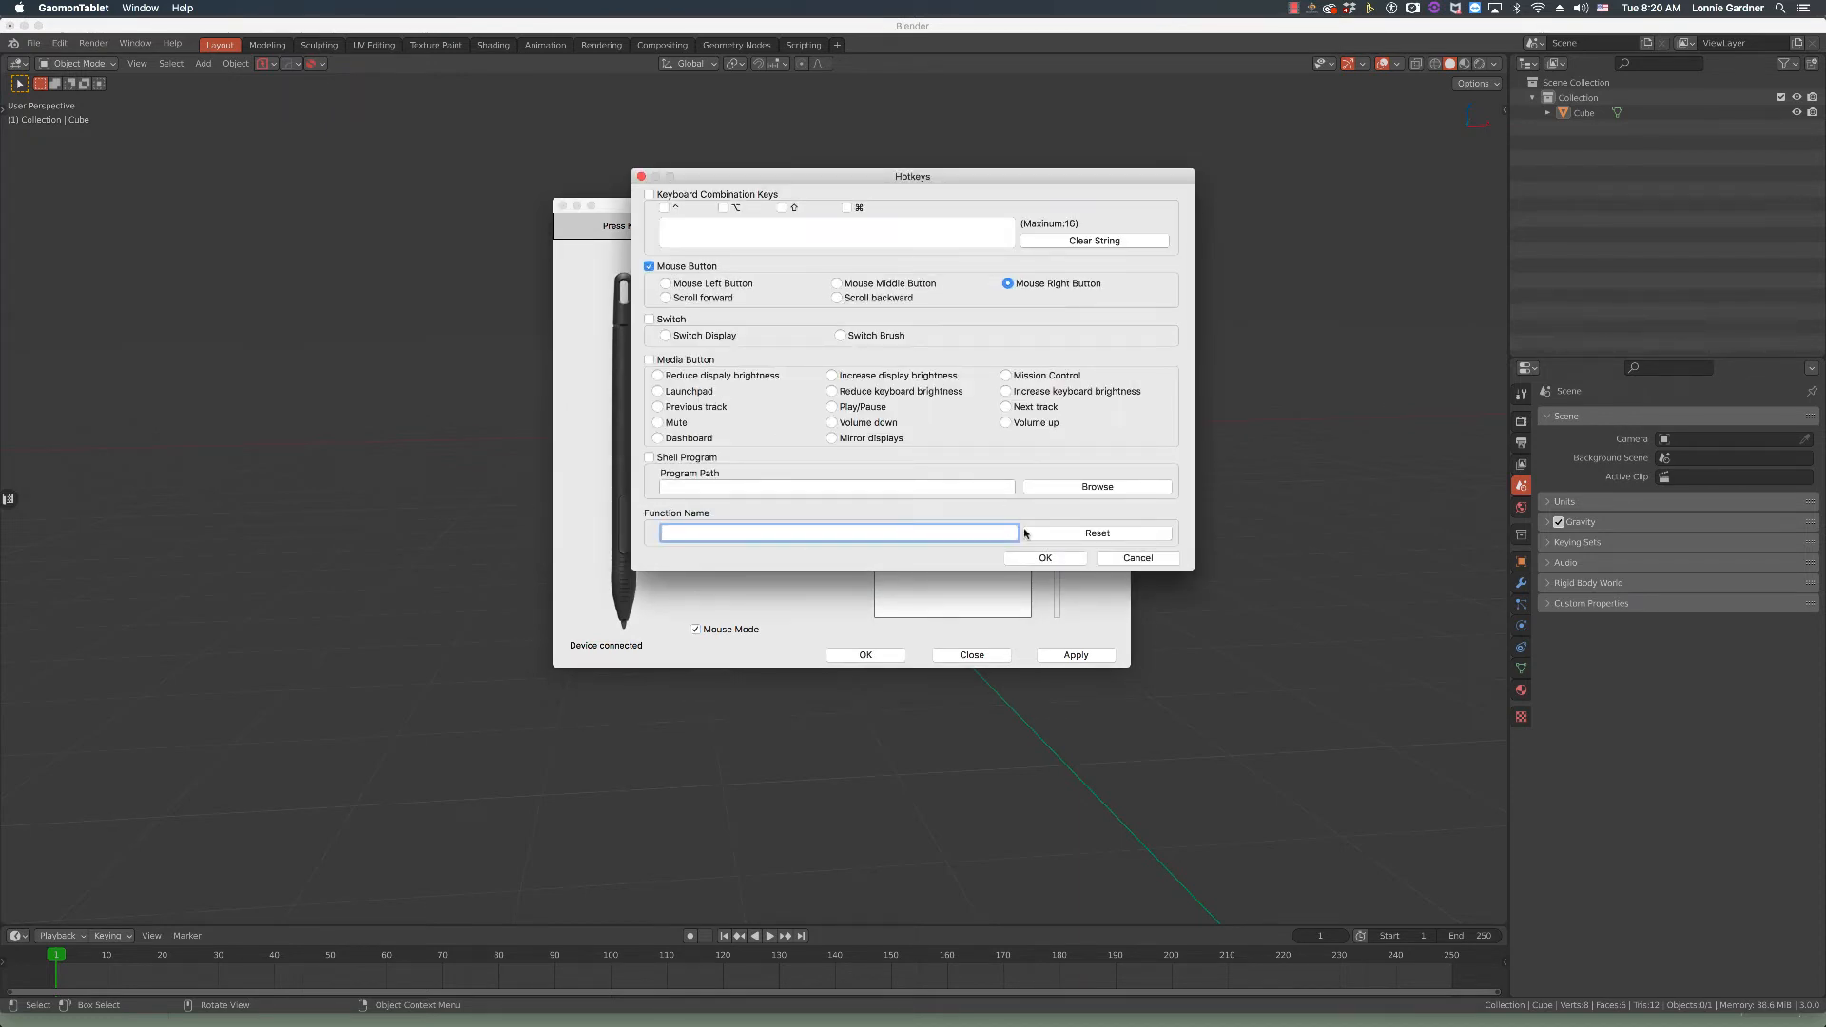
pyautogui.click(1028, 559)
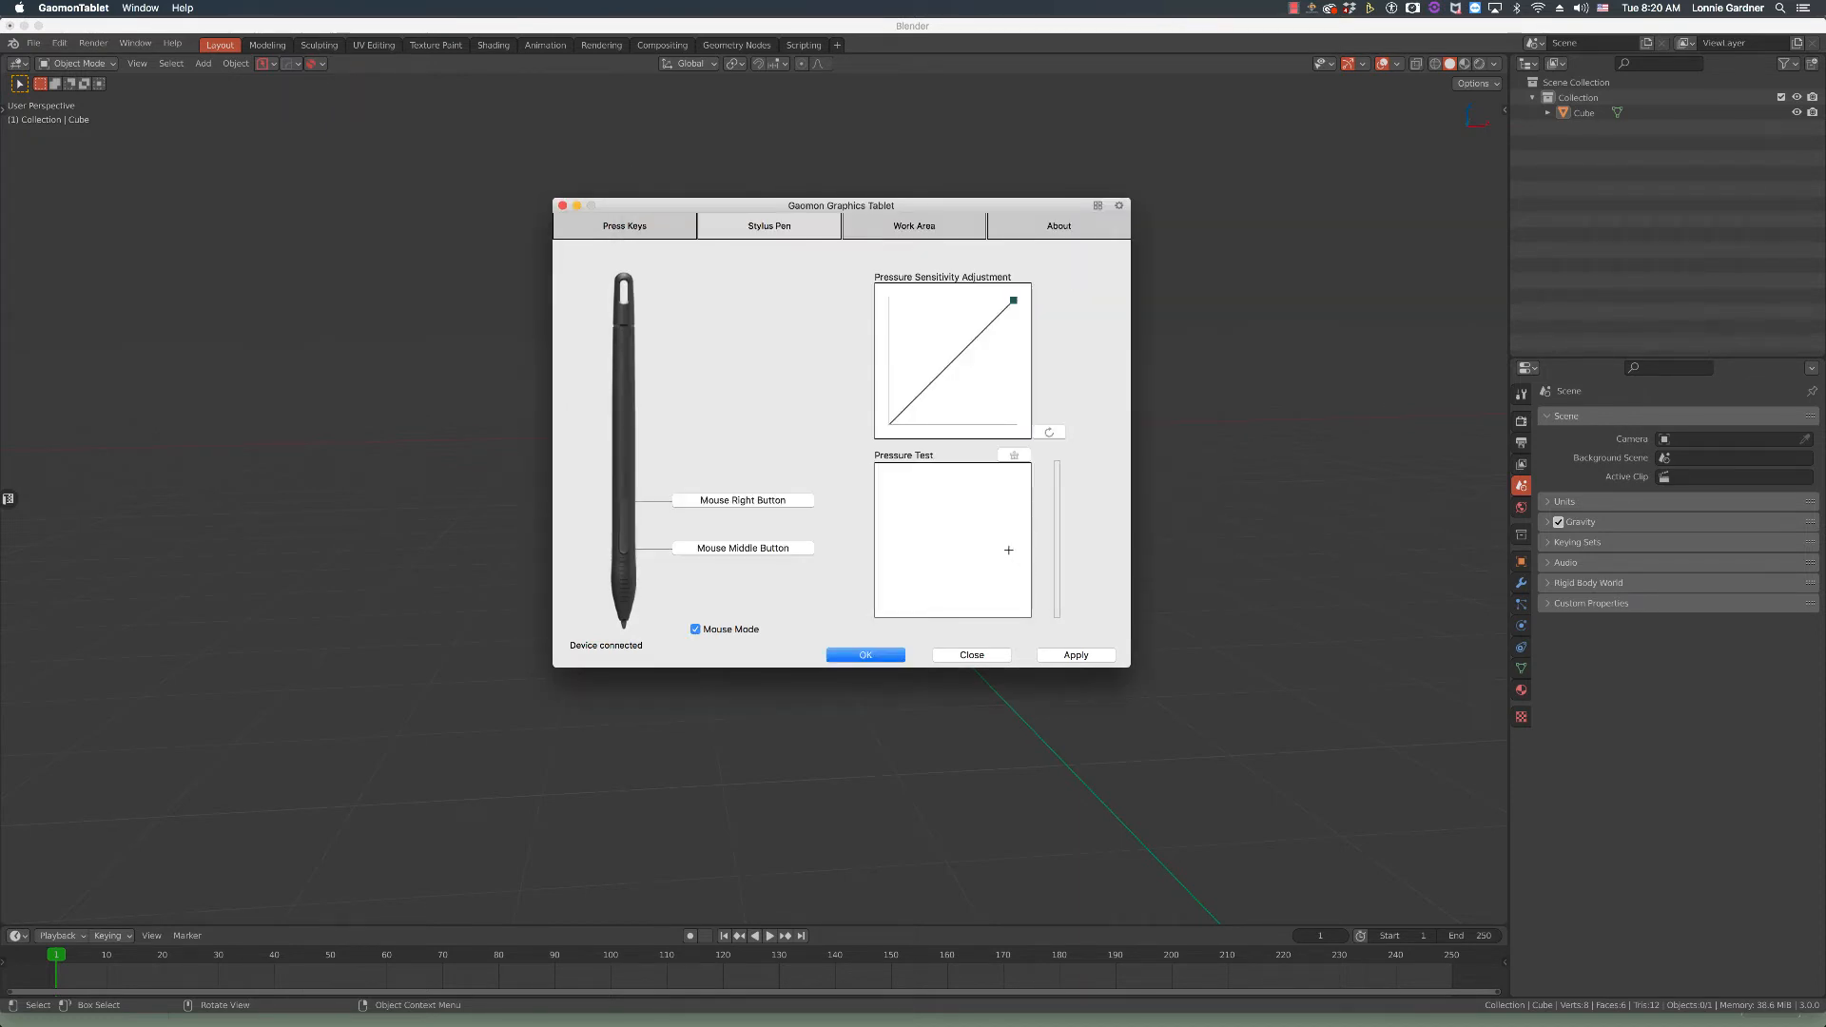
pyautogui.click(652, 219)
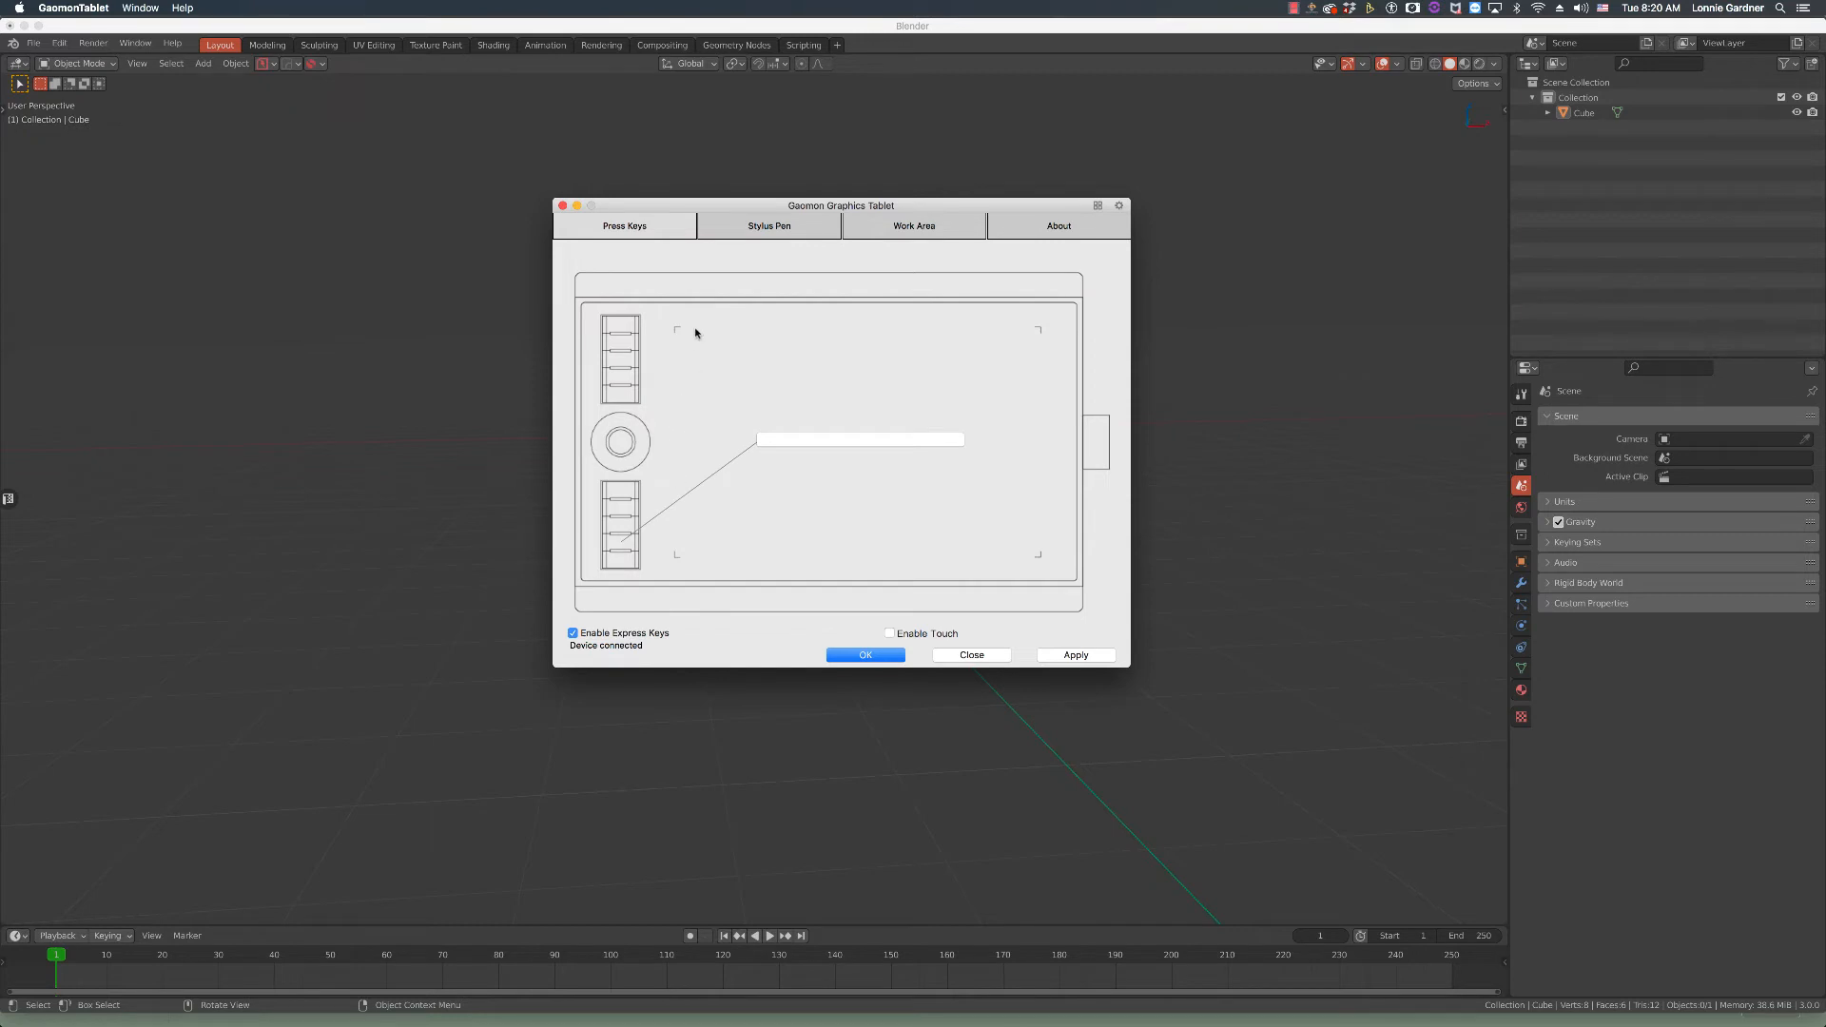
pyautogui.click(913, 232)
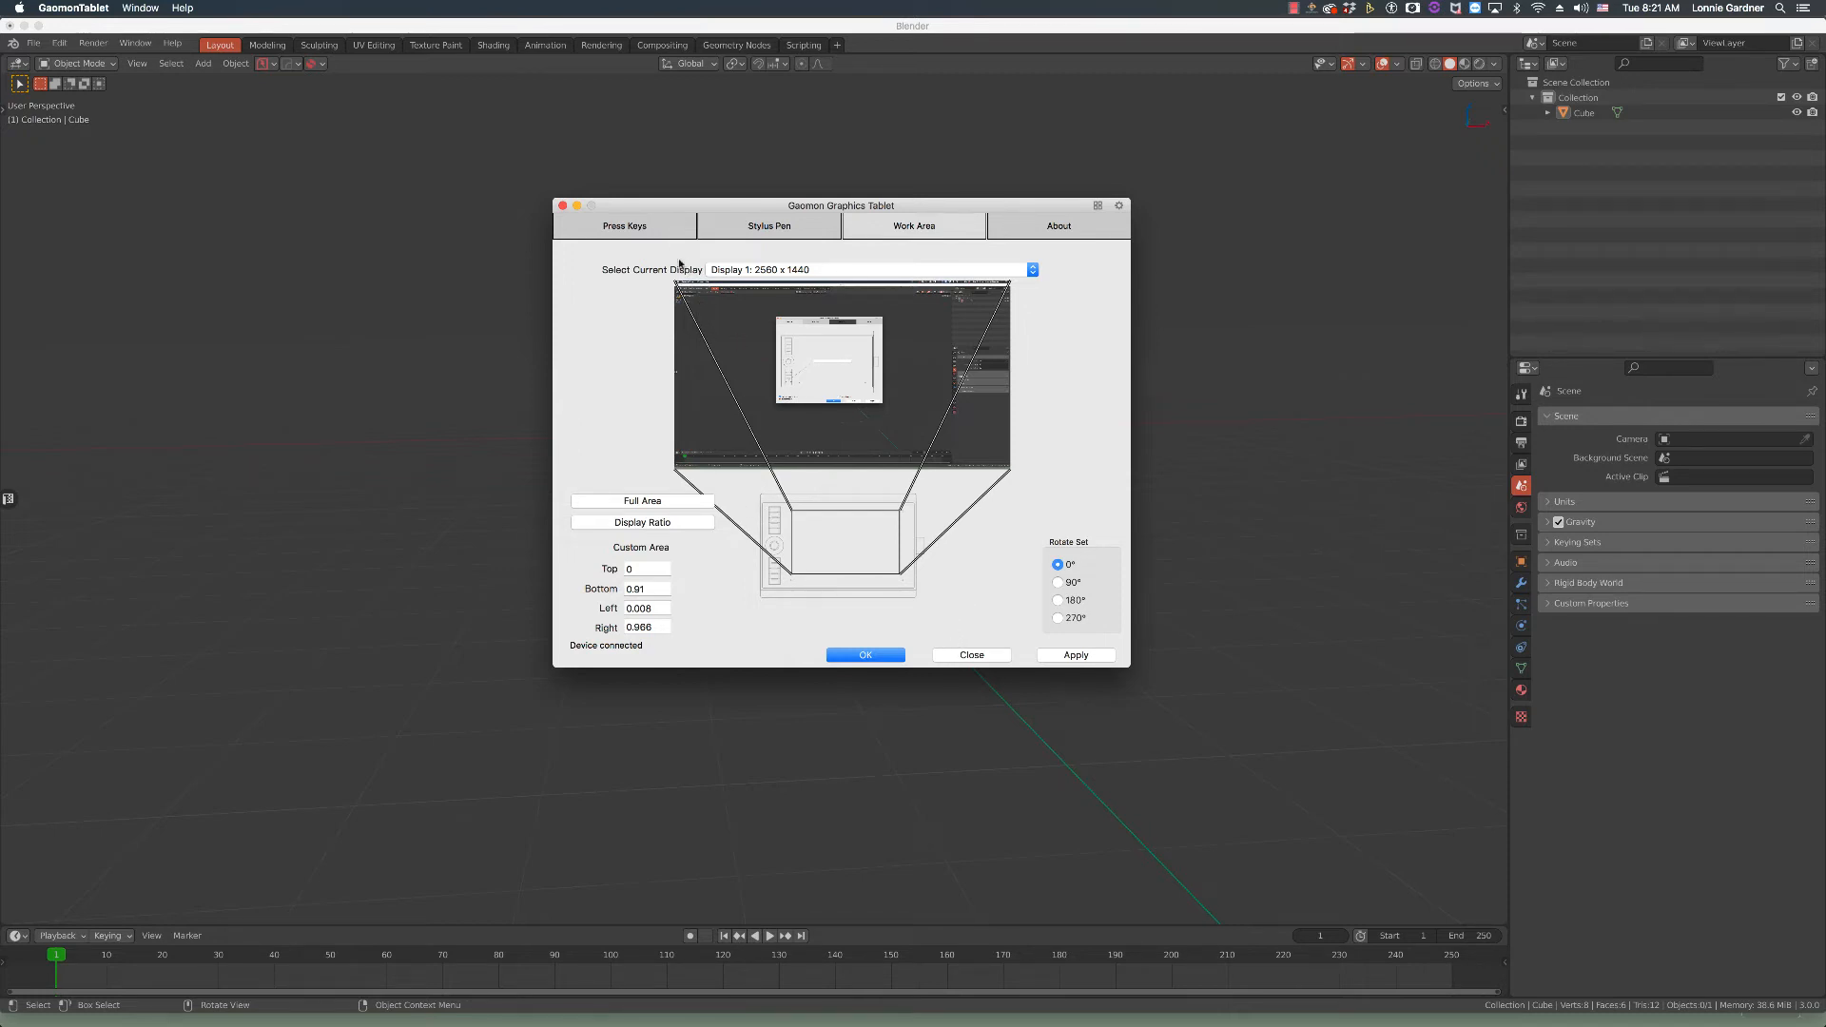
pyautogui.click(677, 226)
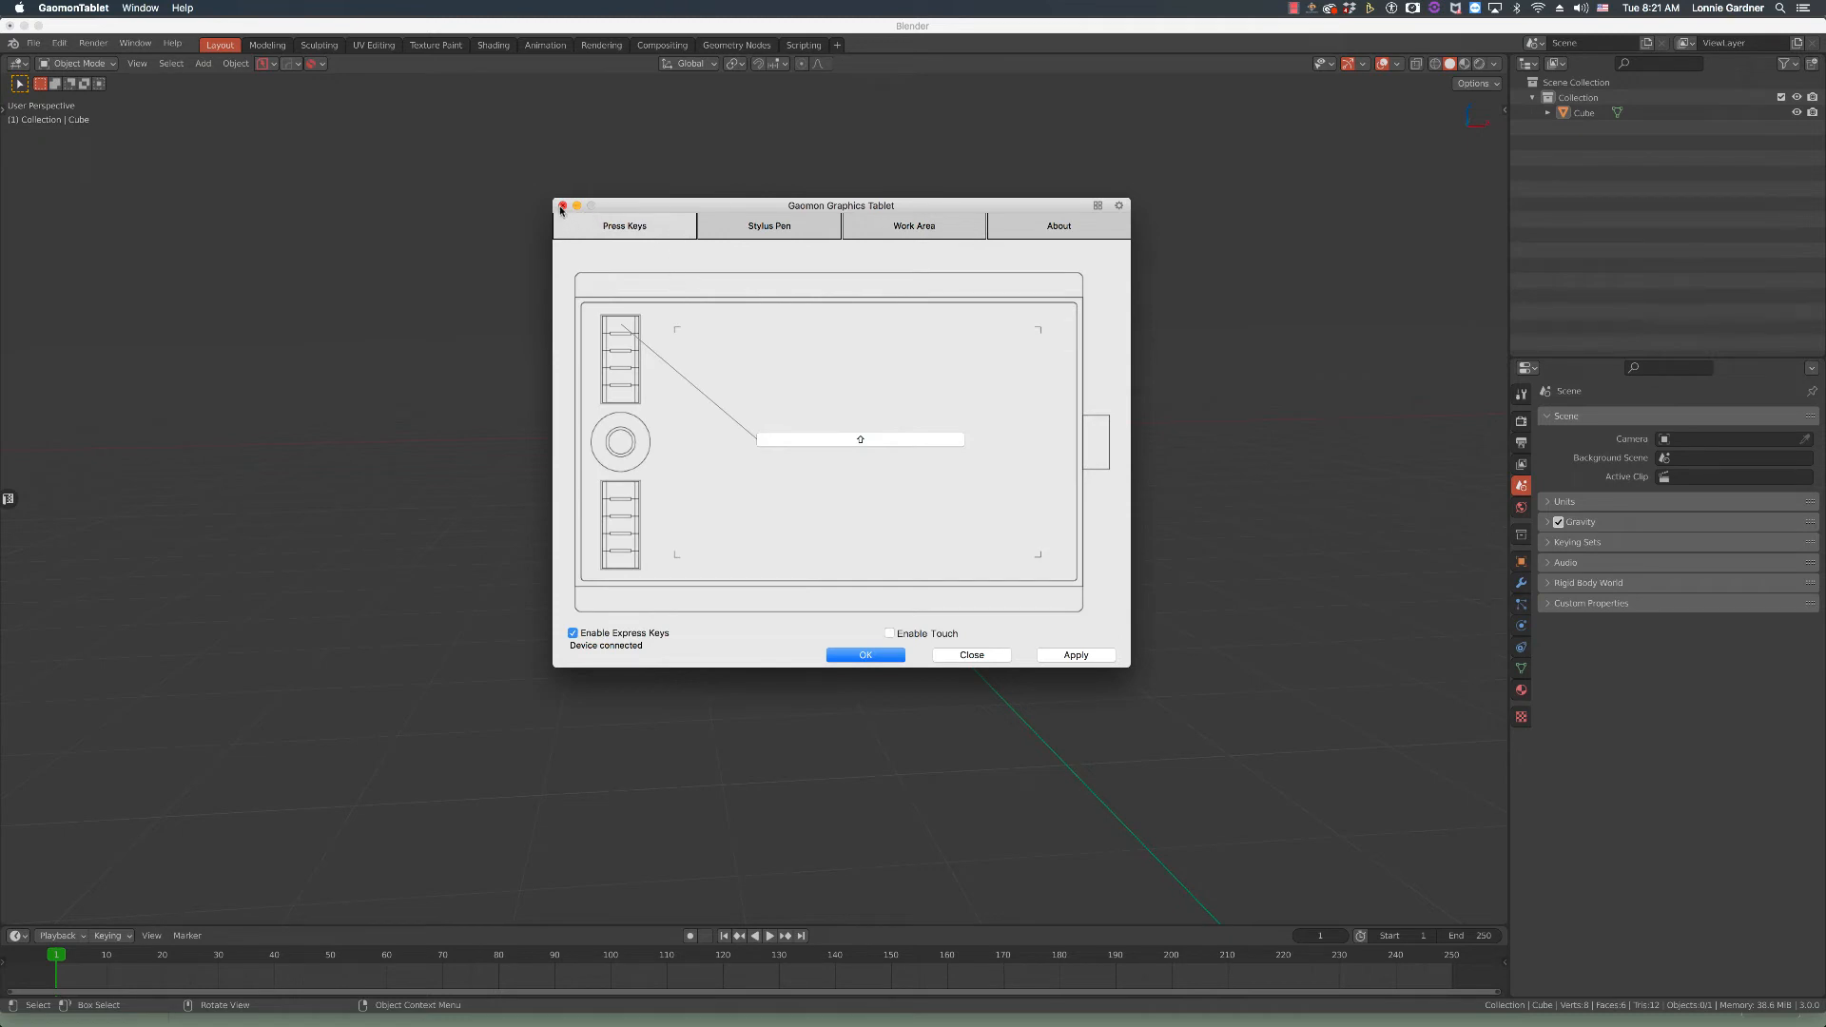
pyautogui.click(562, 205)
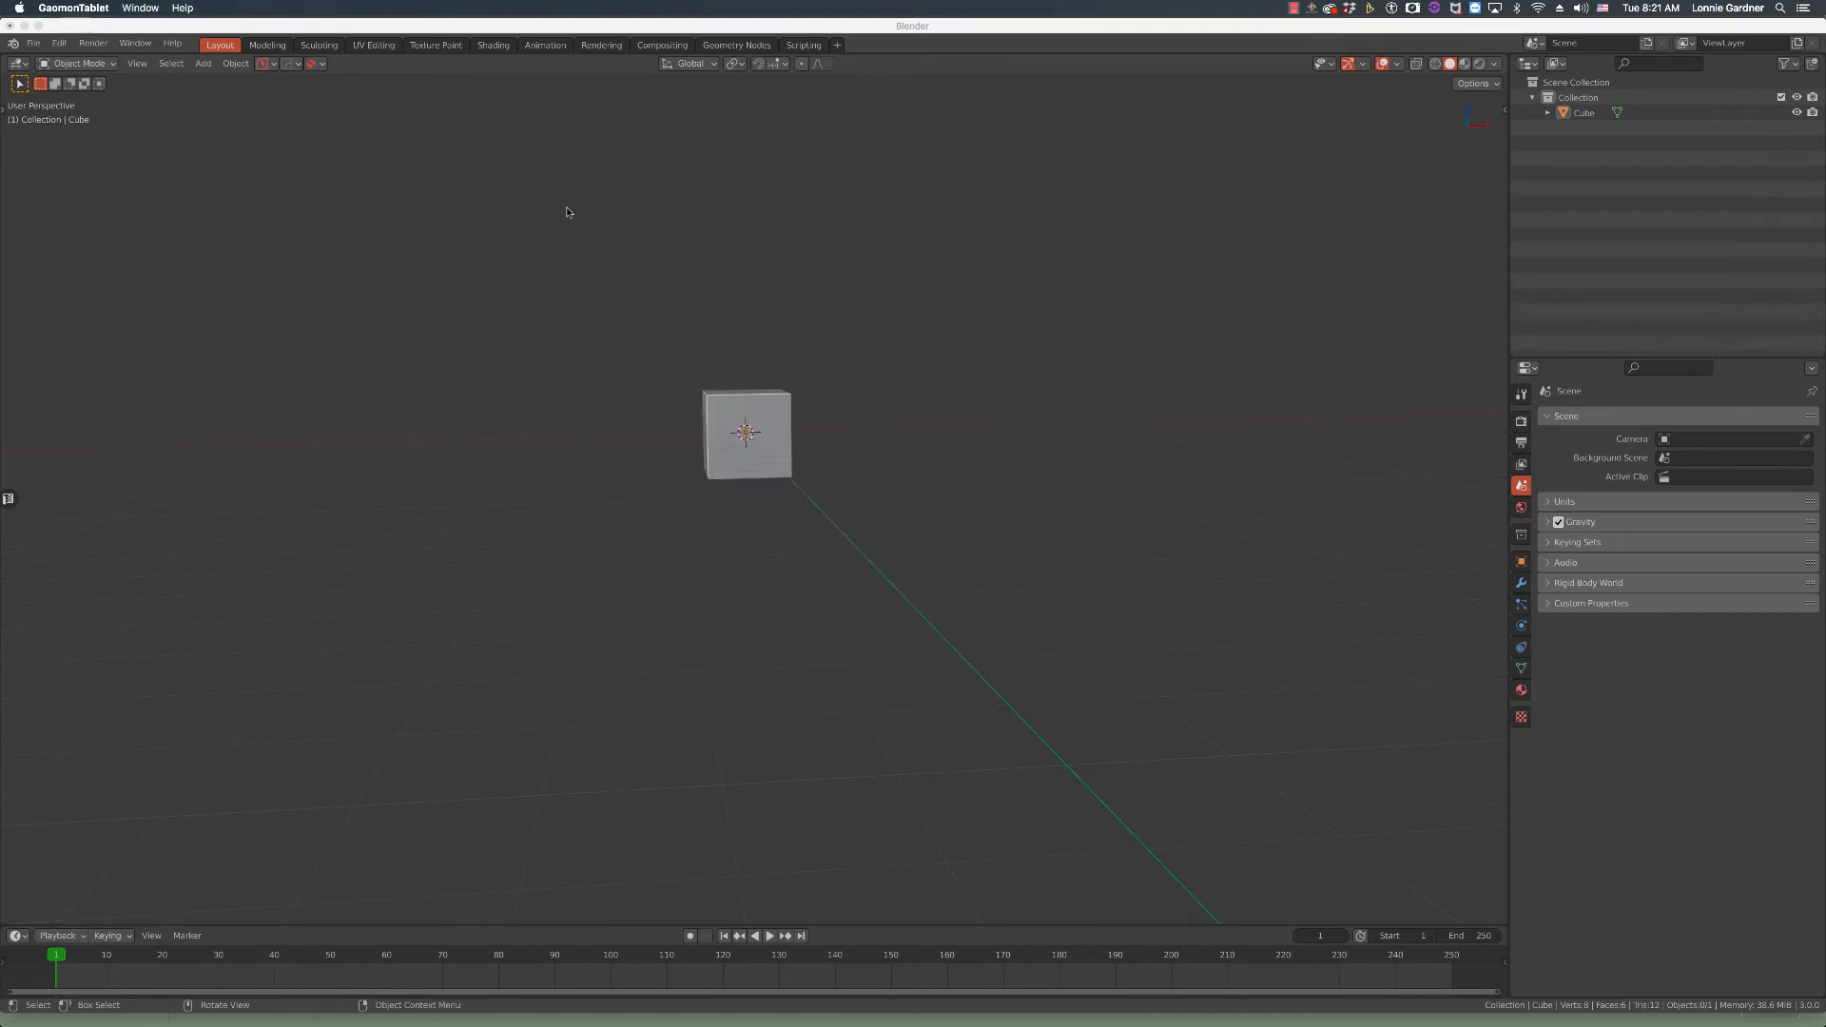
# - Switch back to Blender and inspect the cube from a slightly different angle
pyautogui.click(818, 408)
pyautogui.moveTo(818, 407); pyautogui.dragTo(828, 402, button='middle')
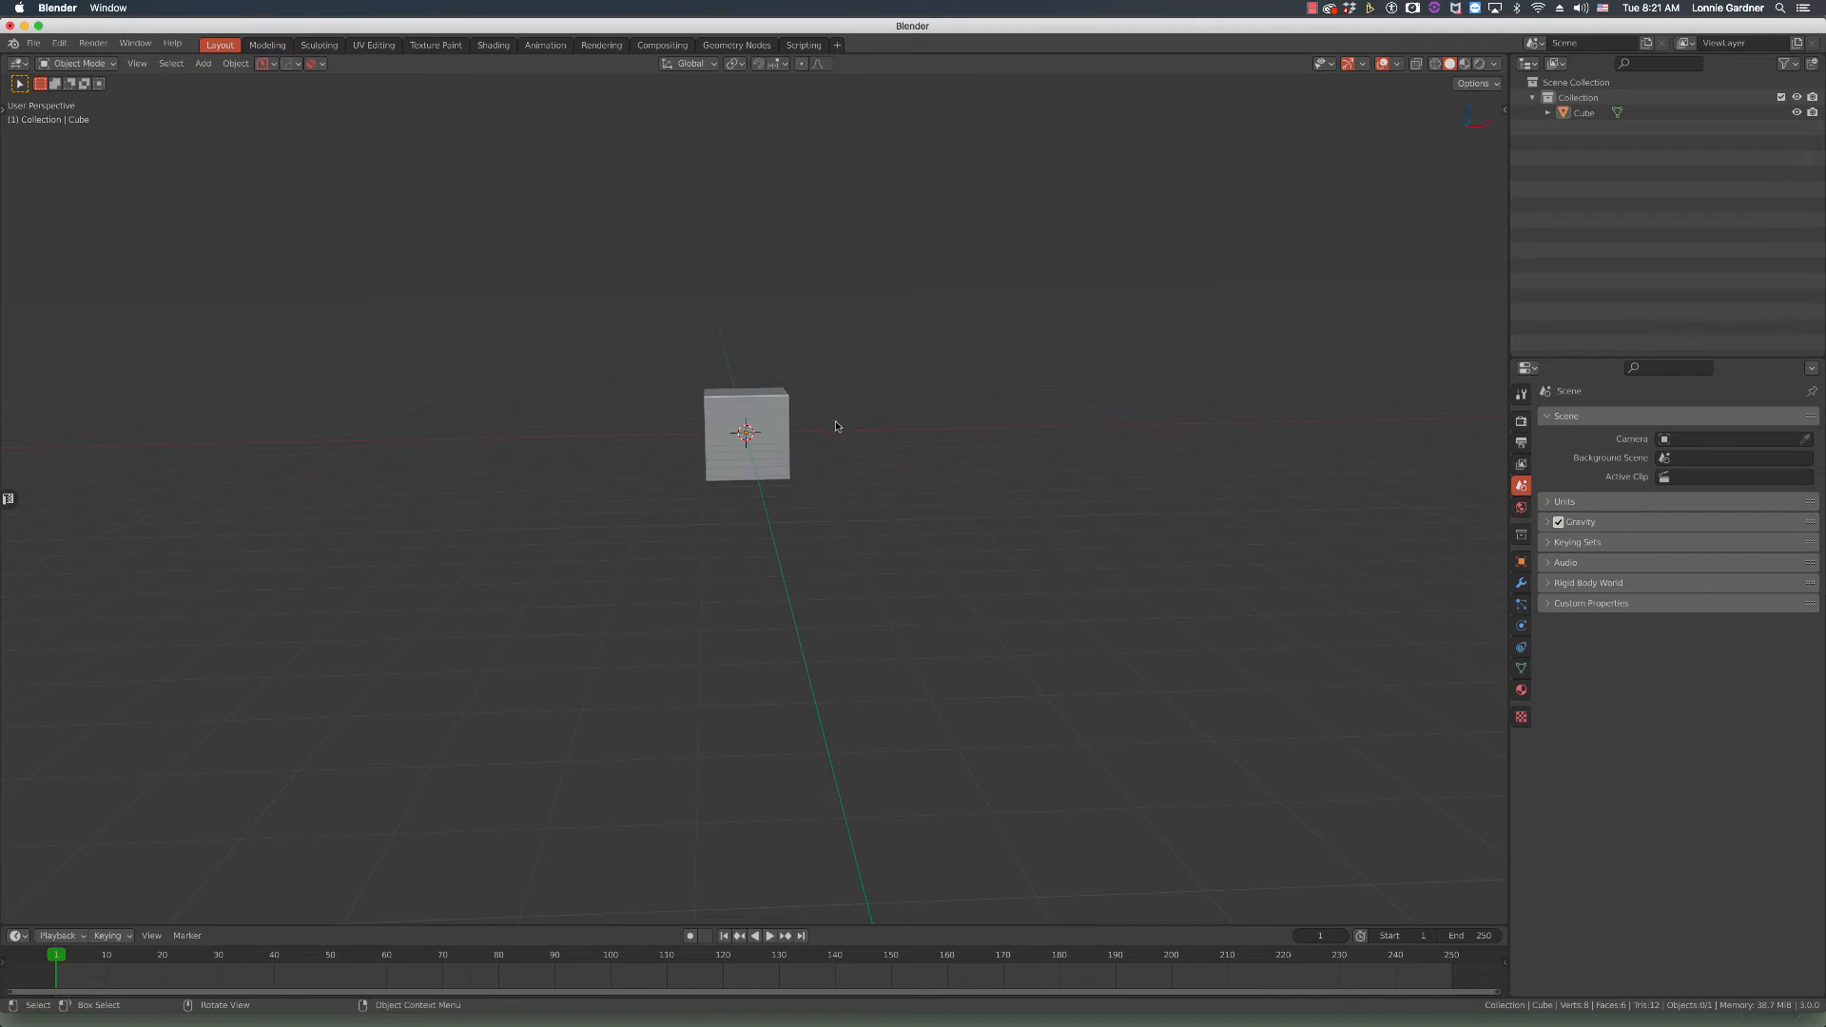
pyautogui.rightClick(790, 421)
pyautogui.moveTo(805, 442); pyautogui.dragTo(813, 445)
# - Switch the cube to Edit Mode and back to Object Mode through the Modes pie menu
pyautogui.press('Tab')
pyautogui.press('Tab')
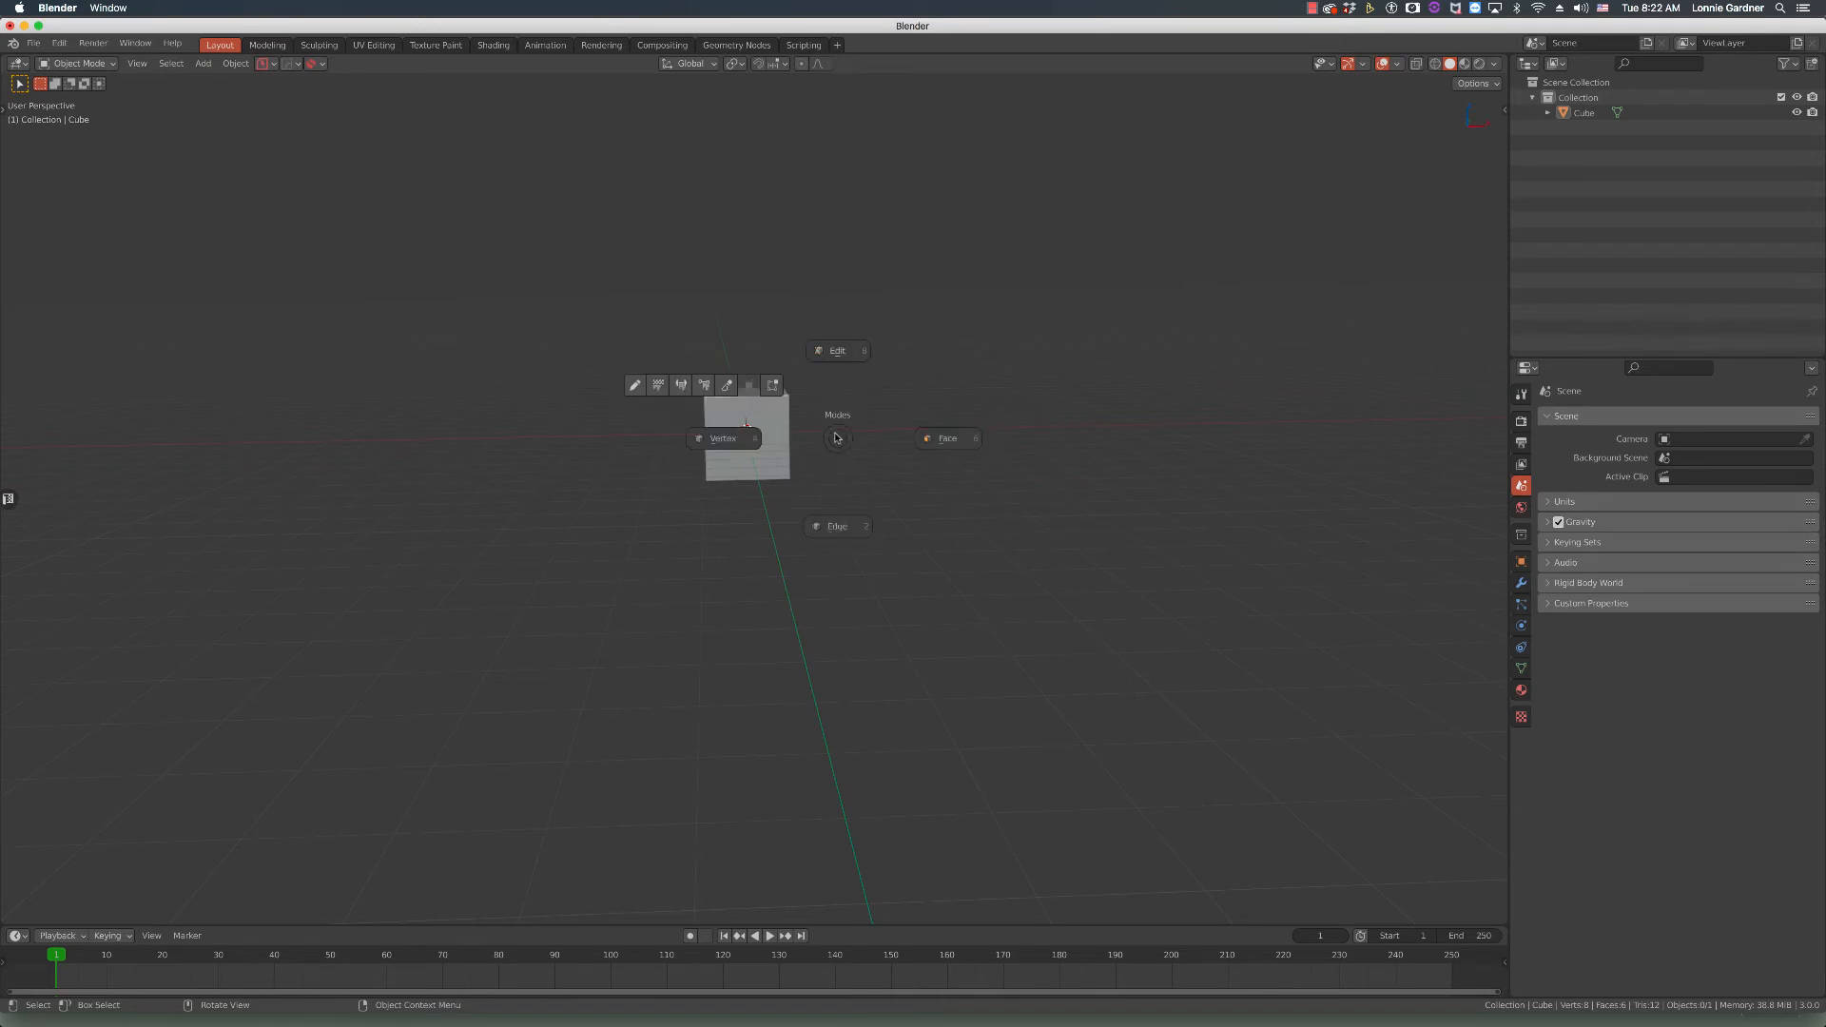
pyautogui.click(842, 357)
pyautogui.press('Tab')
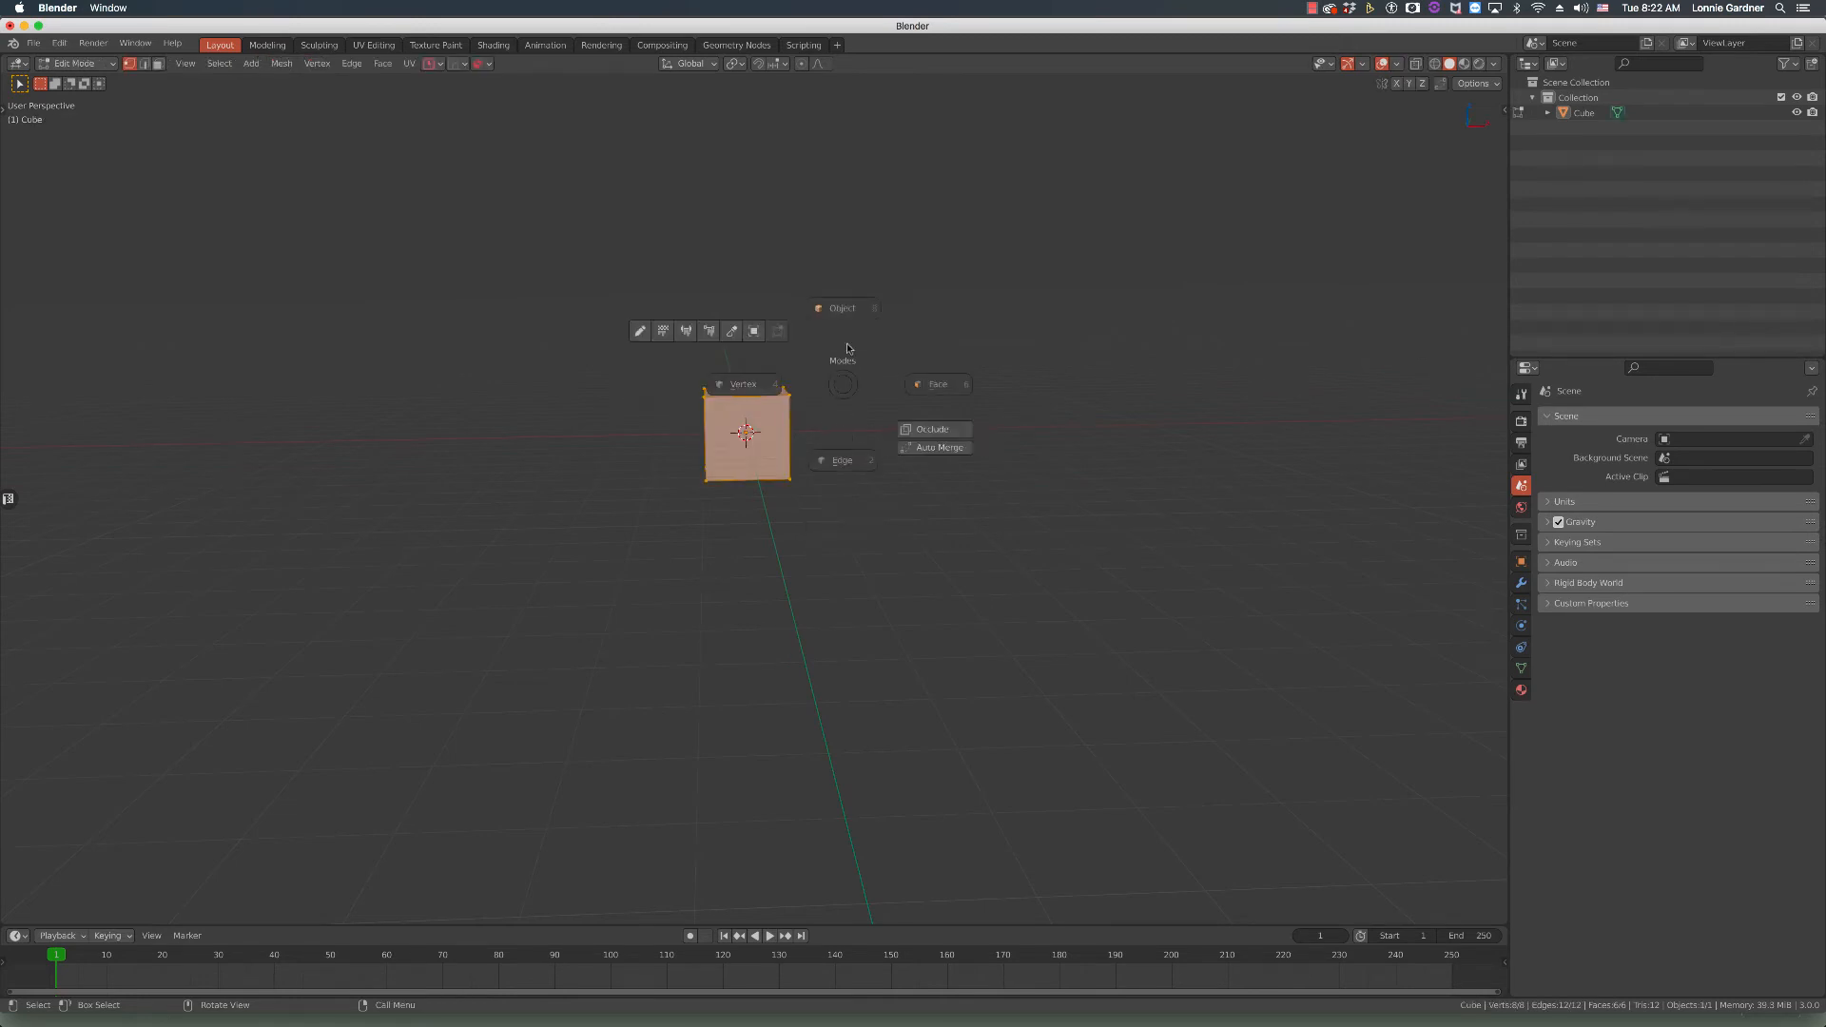
pyautogui.click(851, 332)
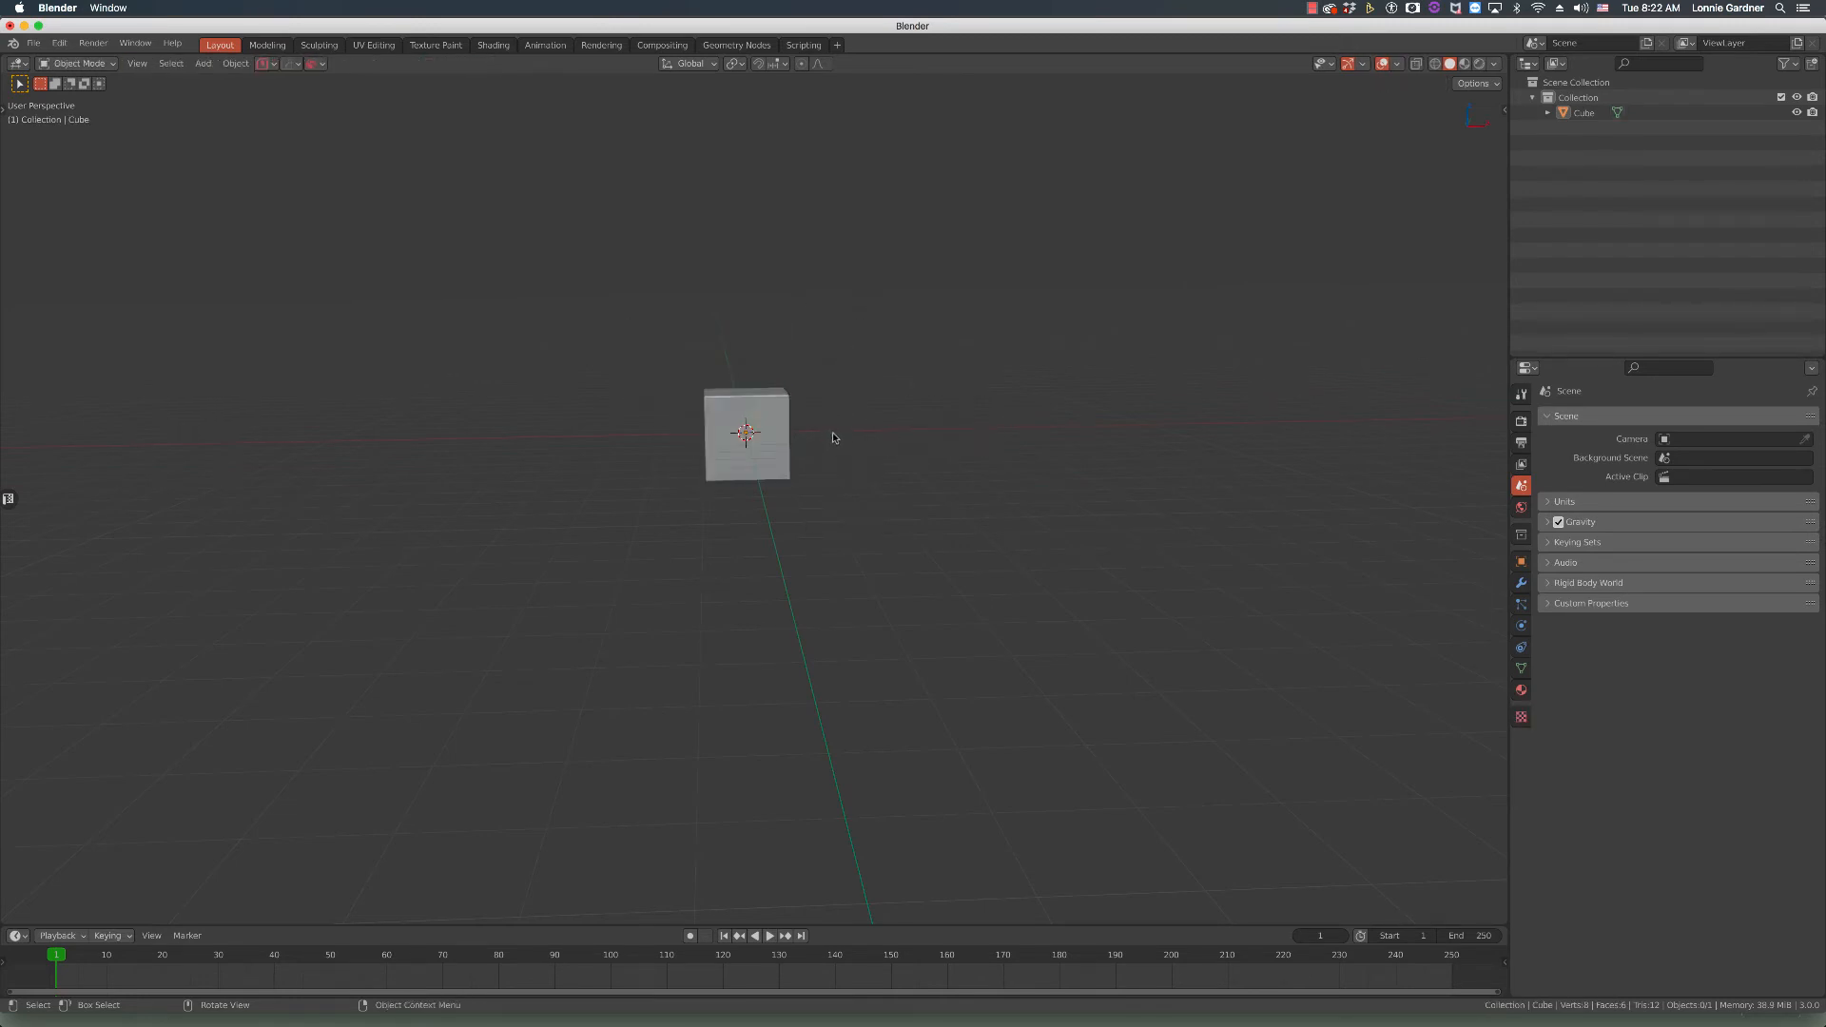
pyautogui.press('Tab')
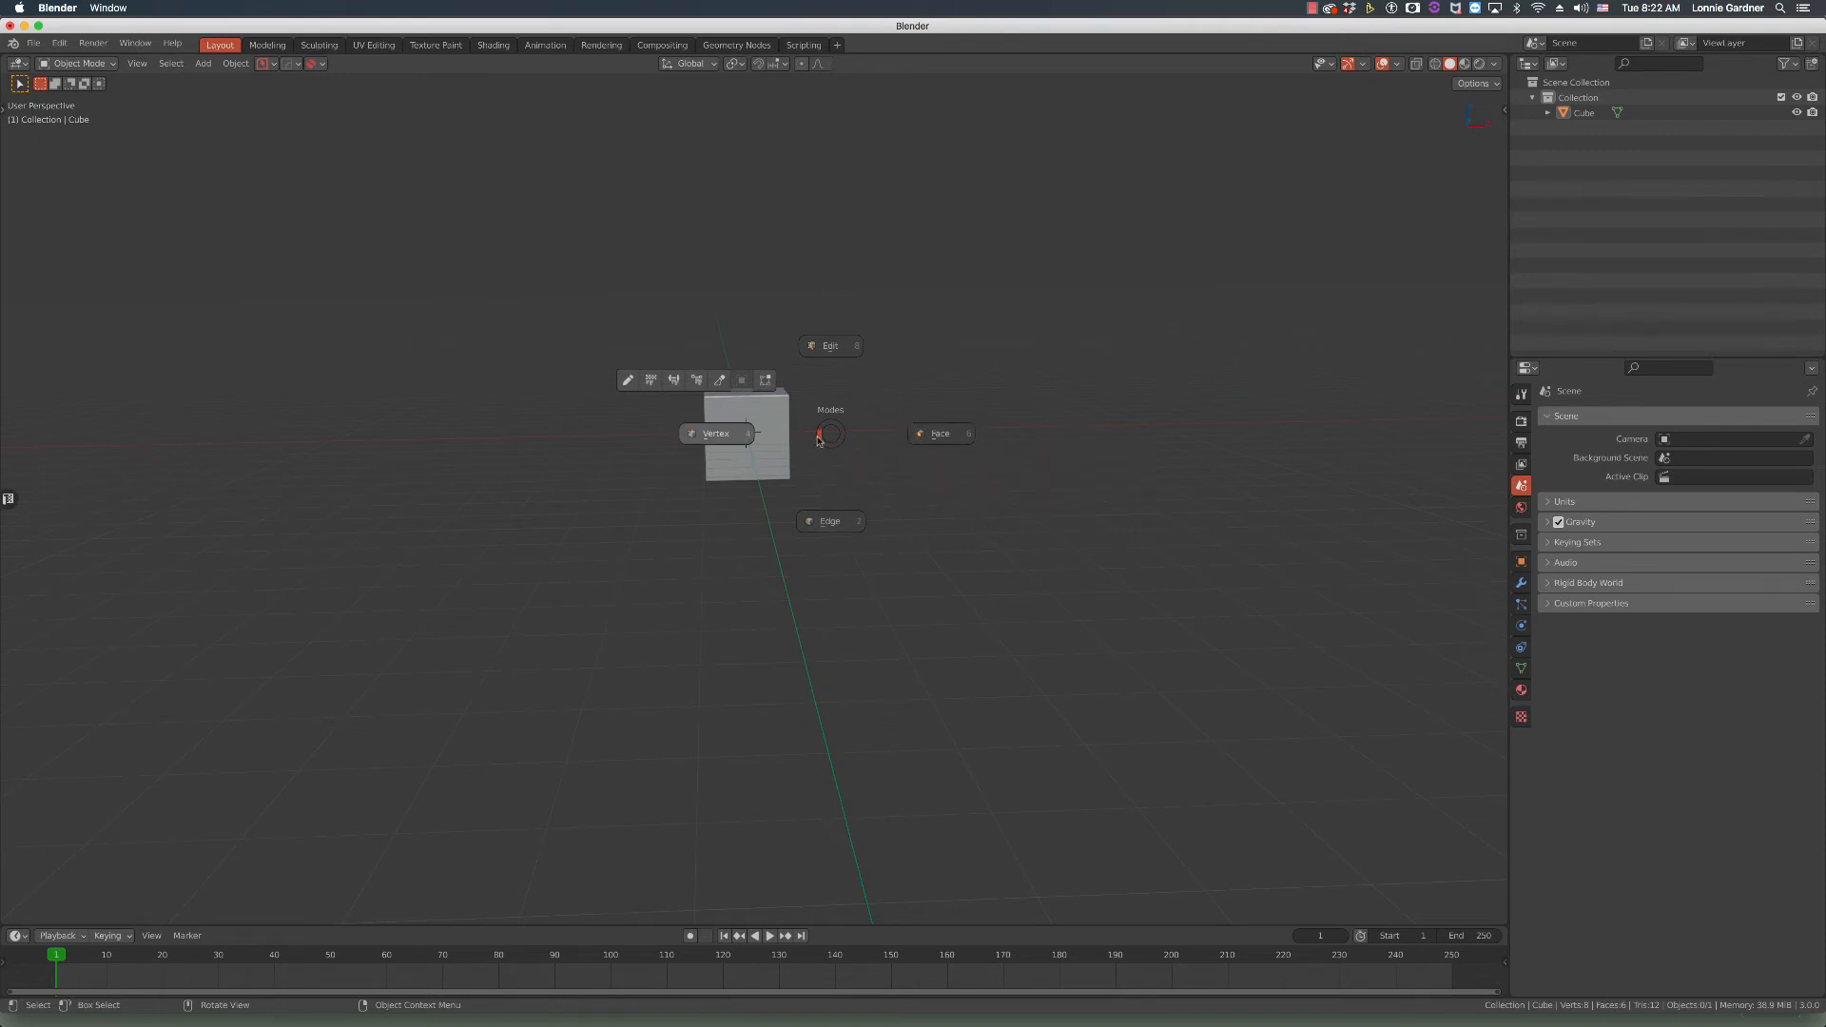
pyautogui.click(829, 433)
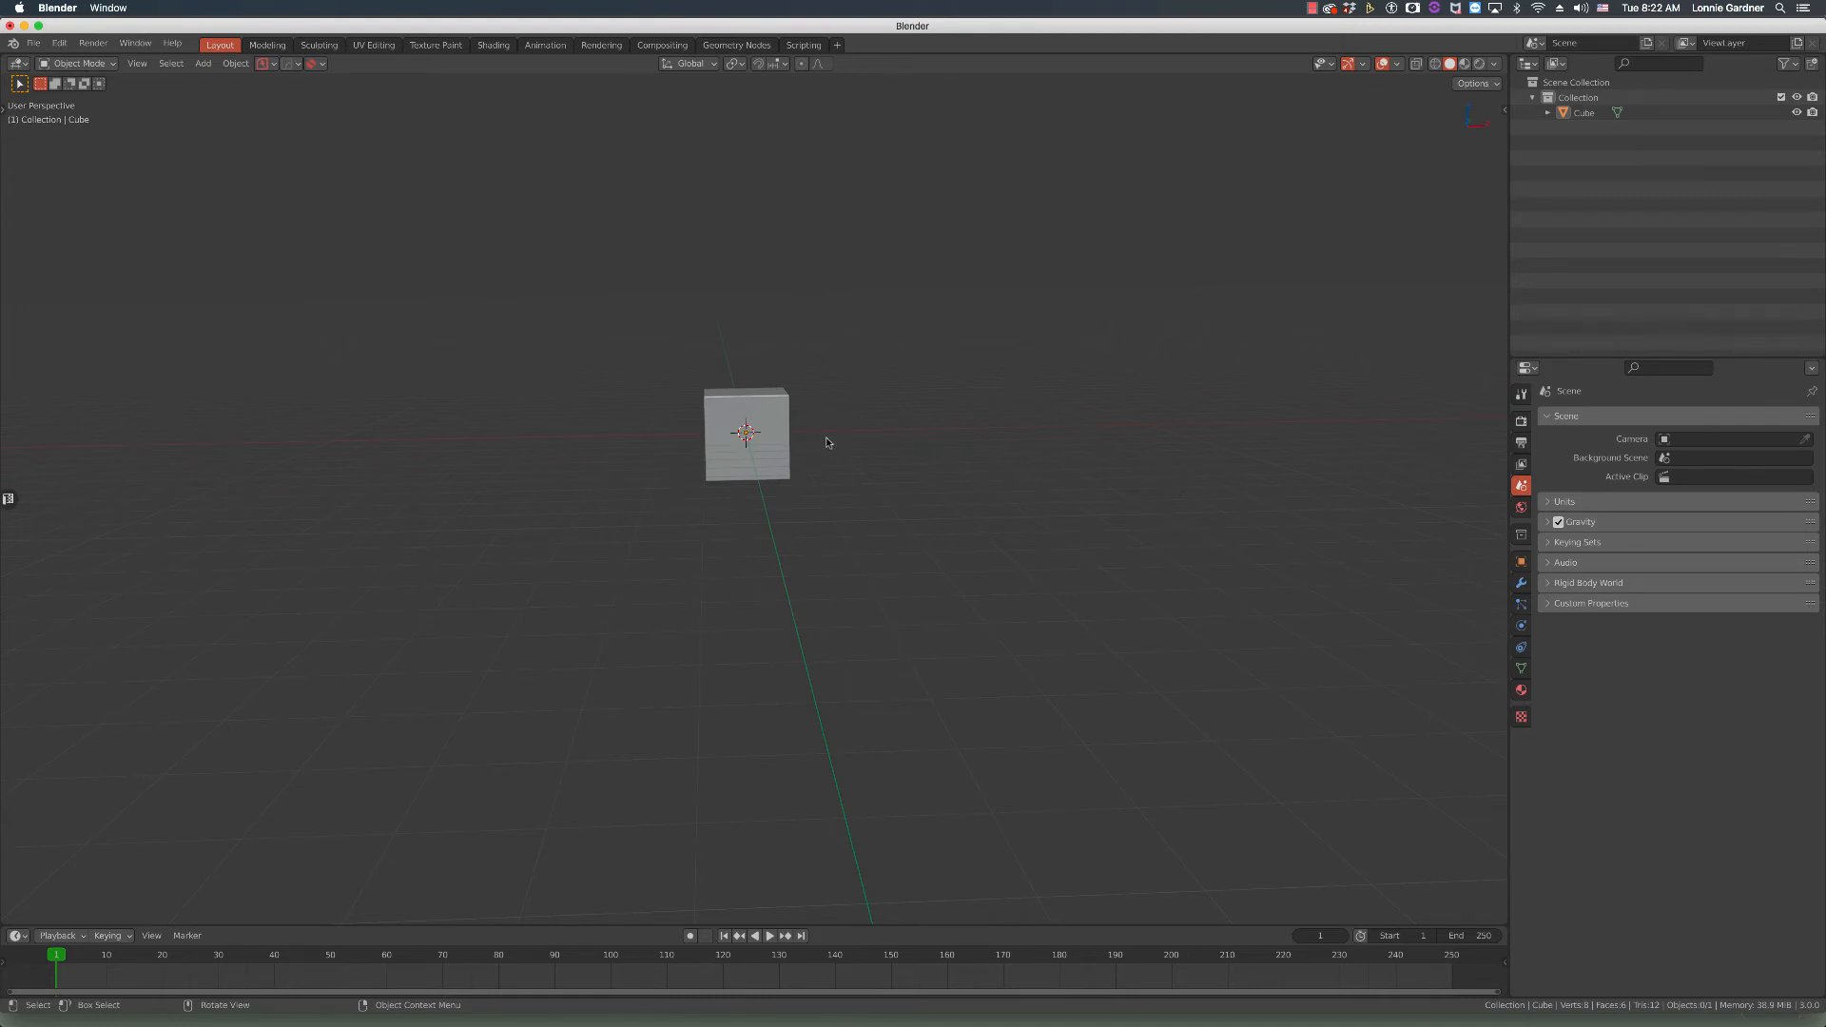
# - Bring up Blender Preferences with the Pie Menu Editor add-on and view the item types that can be added
pyautogui.click(108, 8)
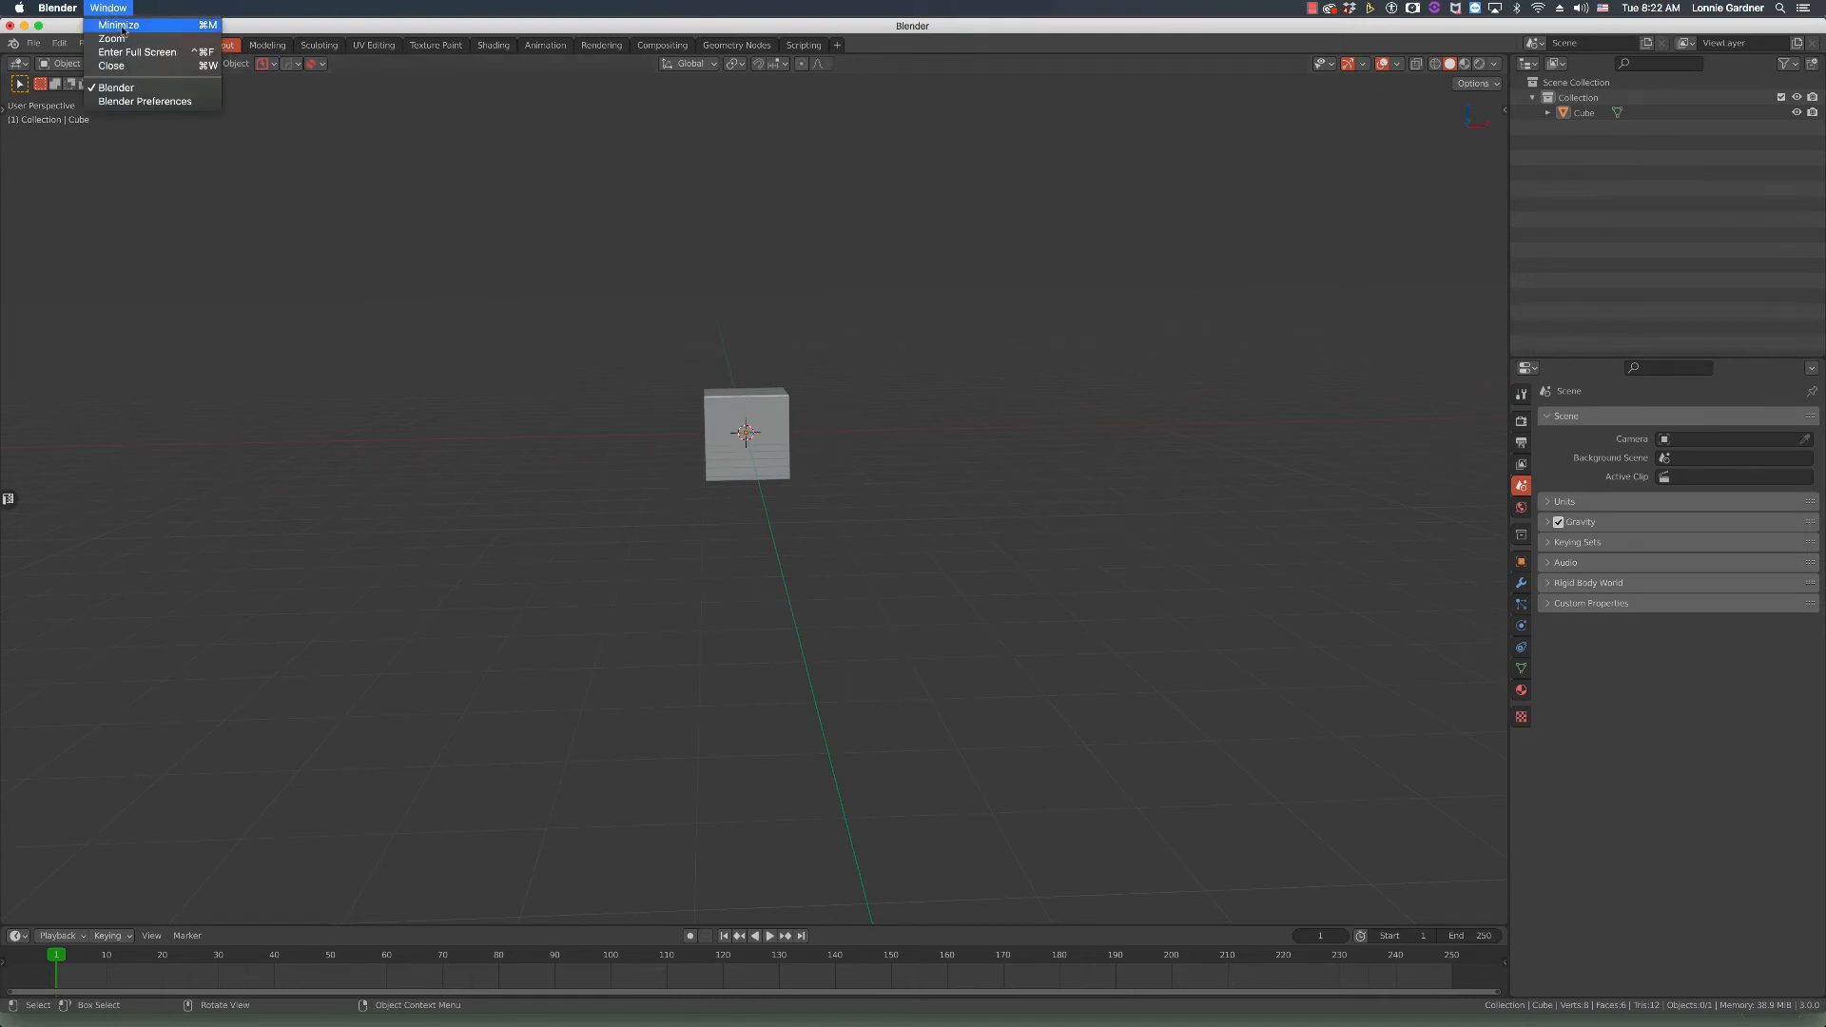
pyautogui.click(142, 100)
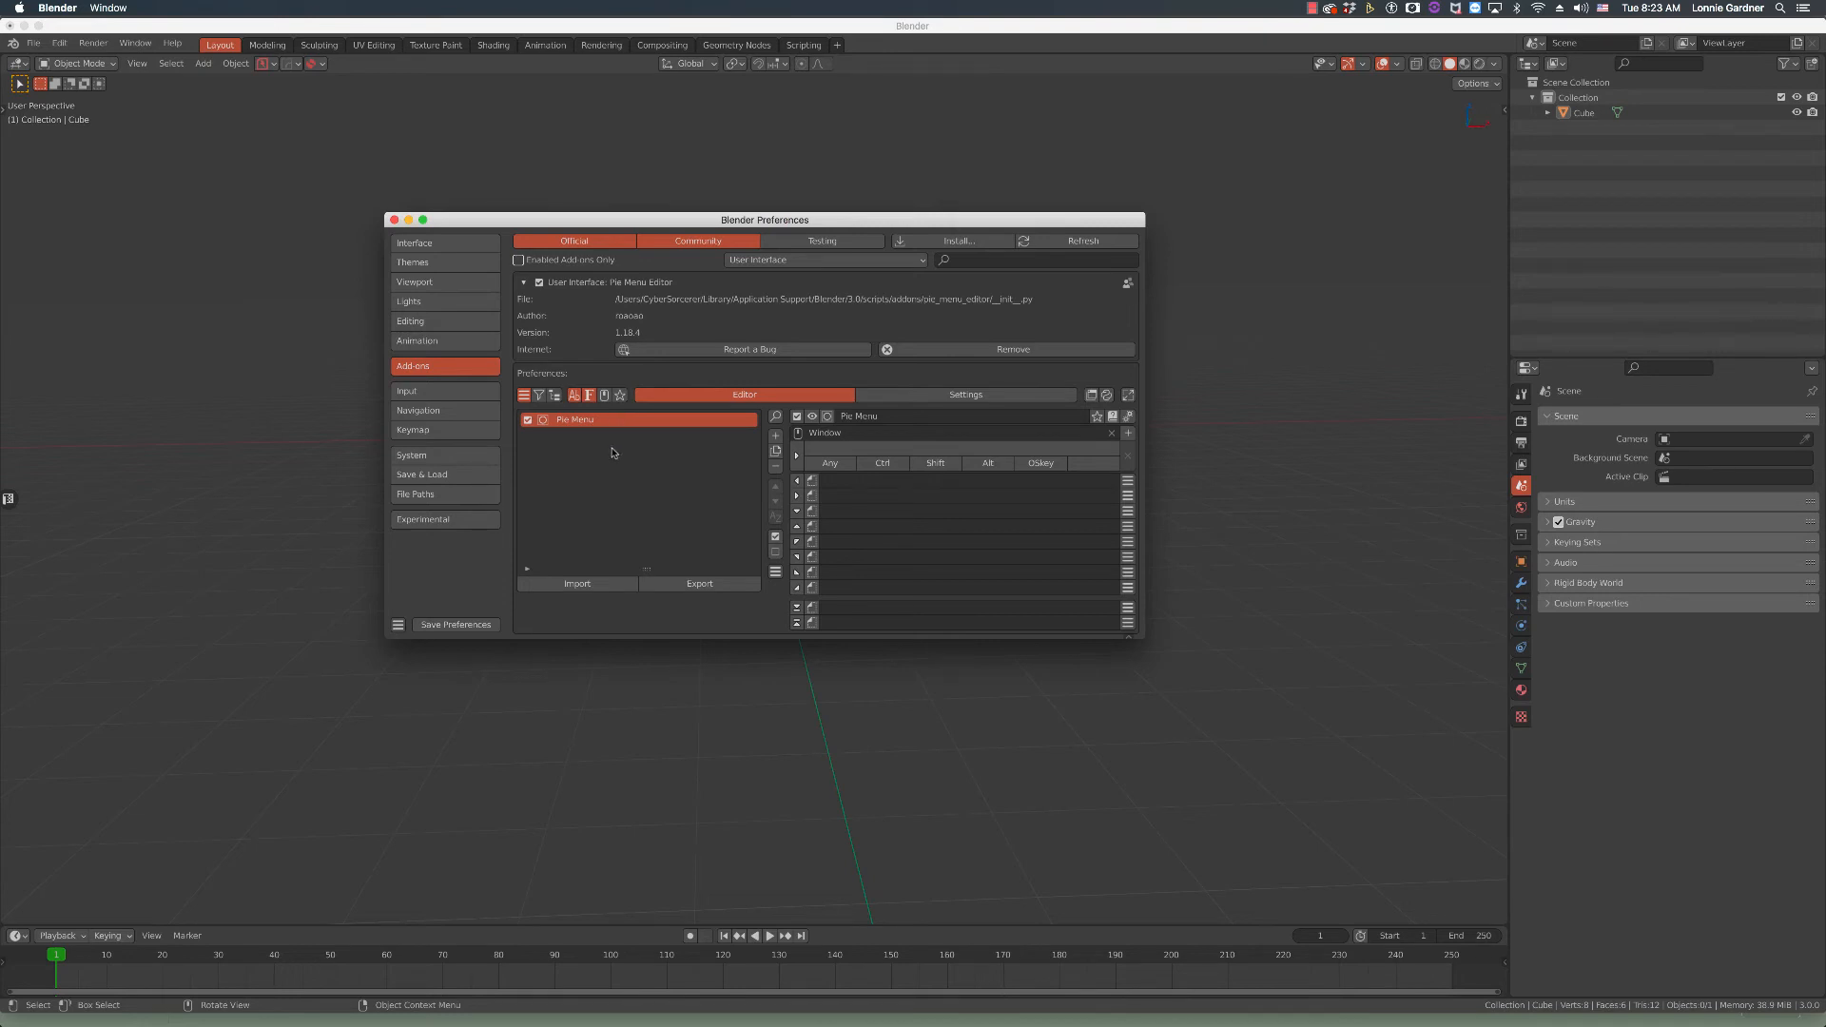
pyautogui.click(775, 435)
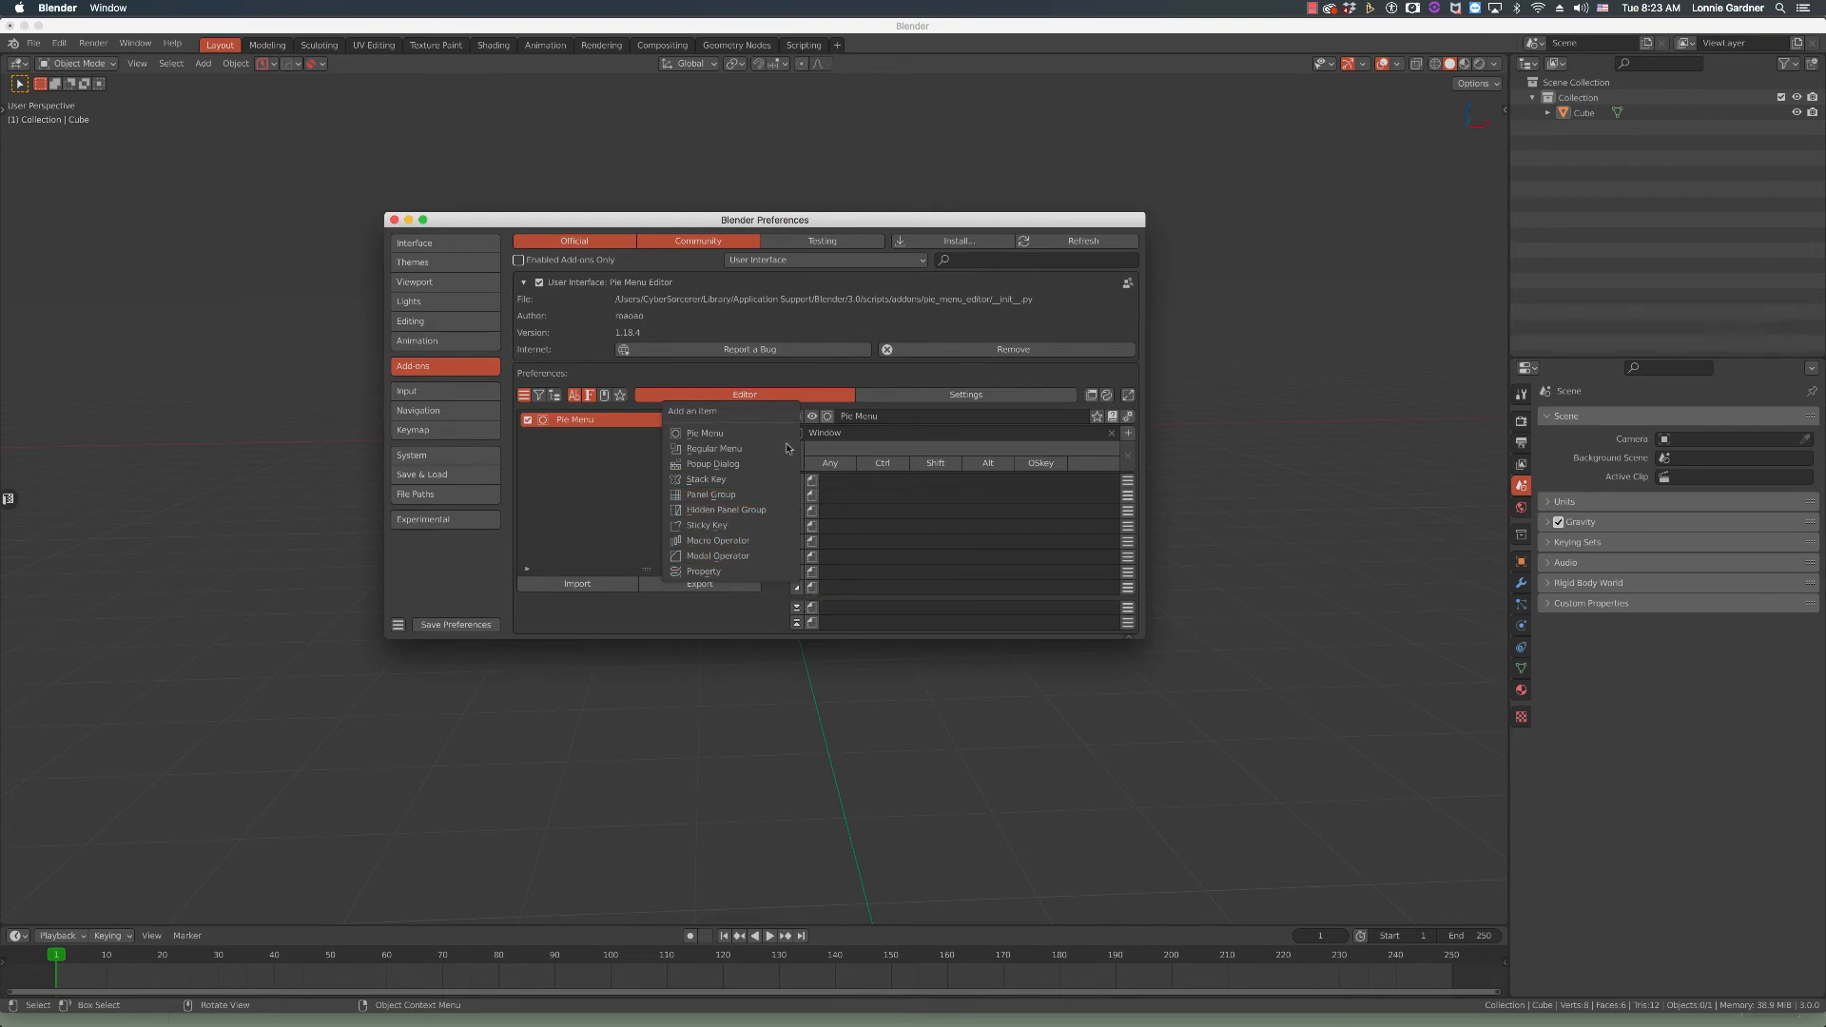
pyautogui.click(638, 465)
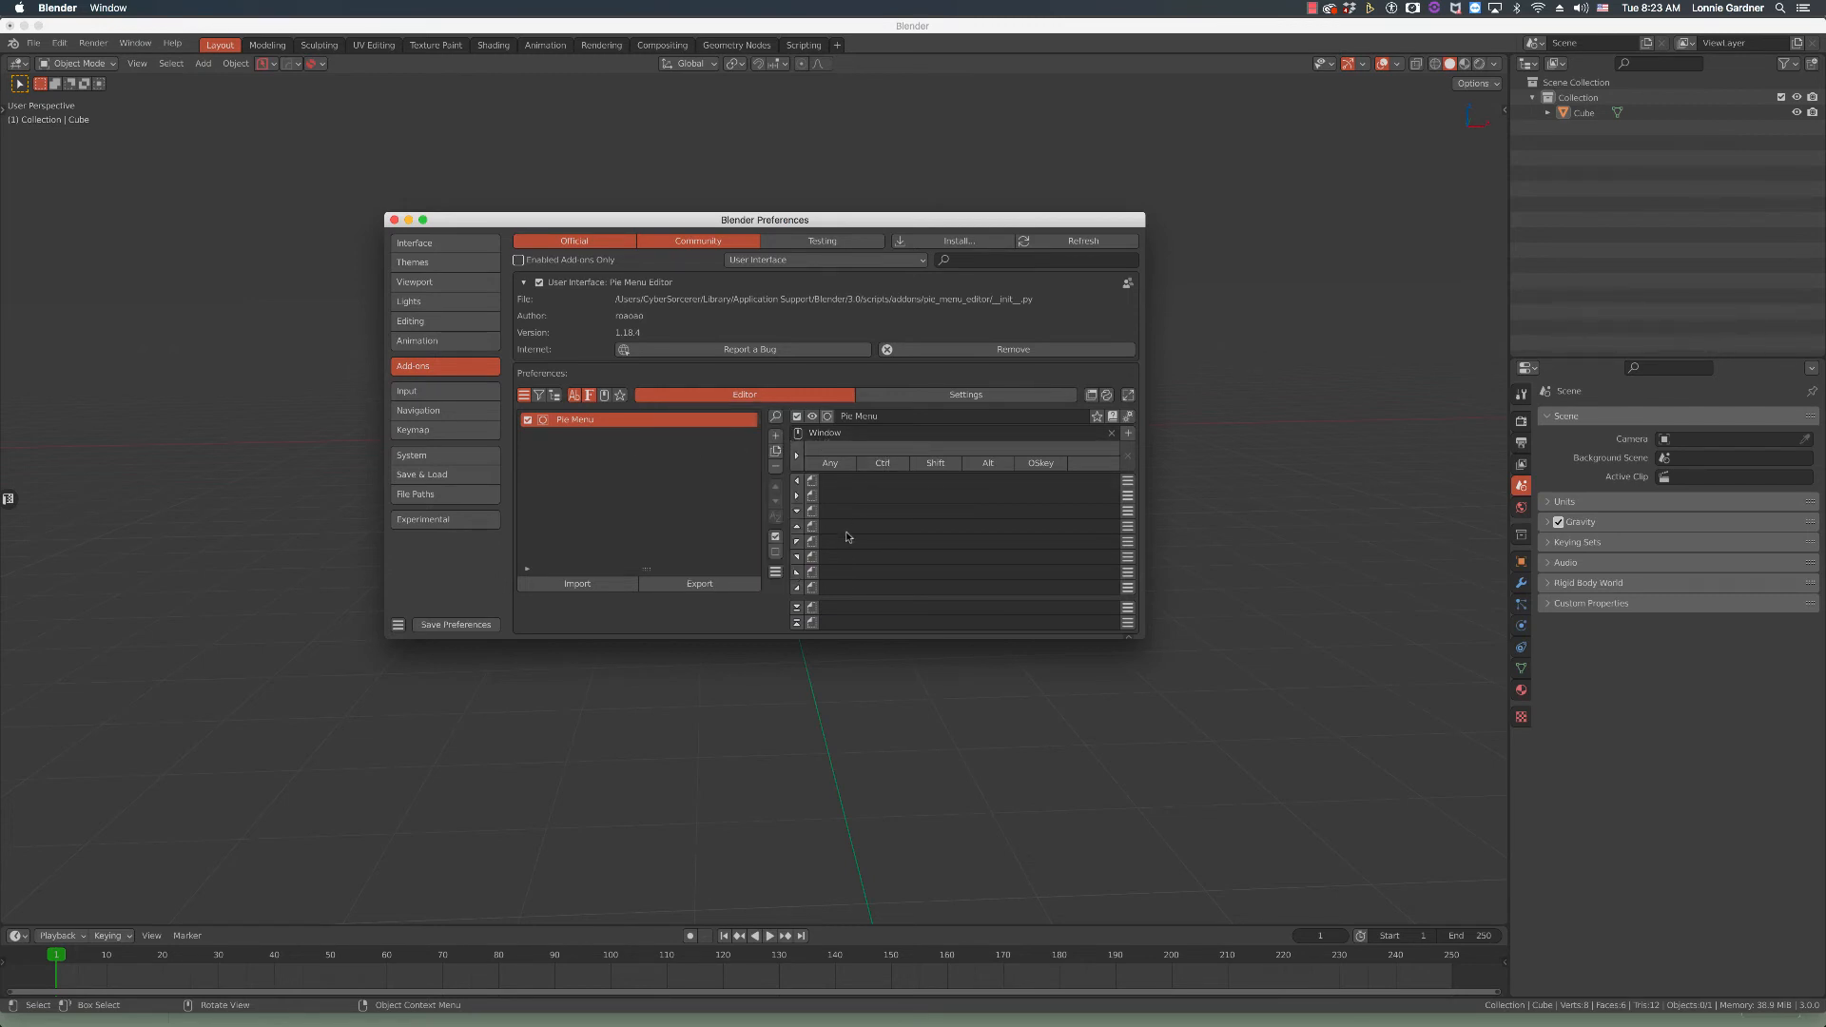
# - Examine the Custom, Command, Hotkey, Menu and Property types for the pie menu's first slot, and cancel the slot edit
pyautogui.click(1130, 480)
pyautogui.click(1121, 485)
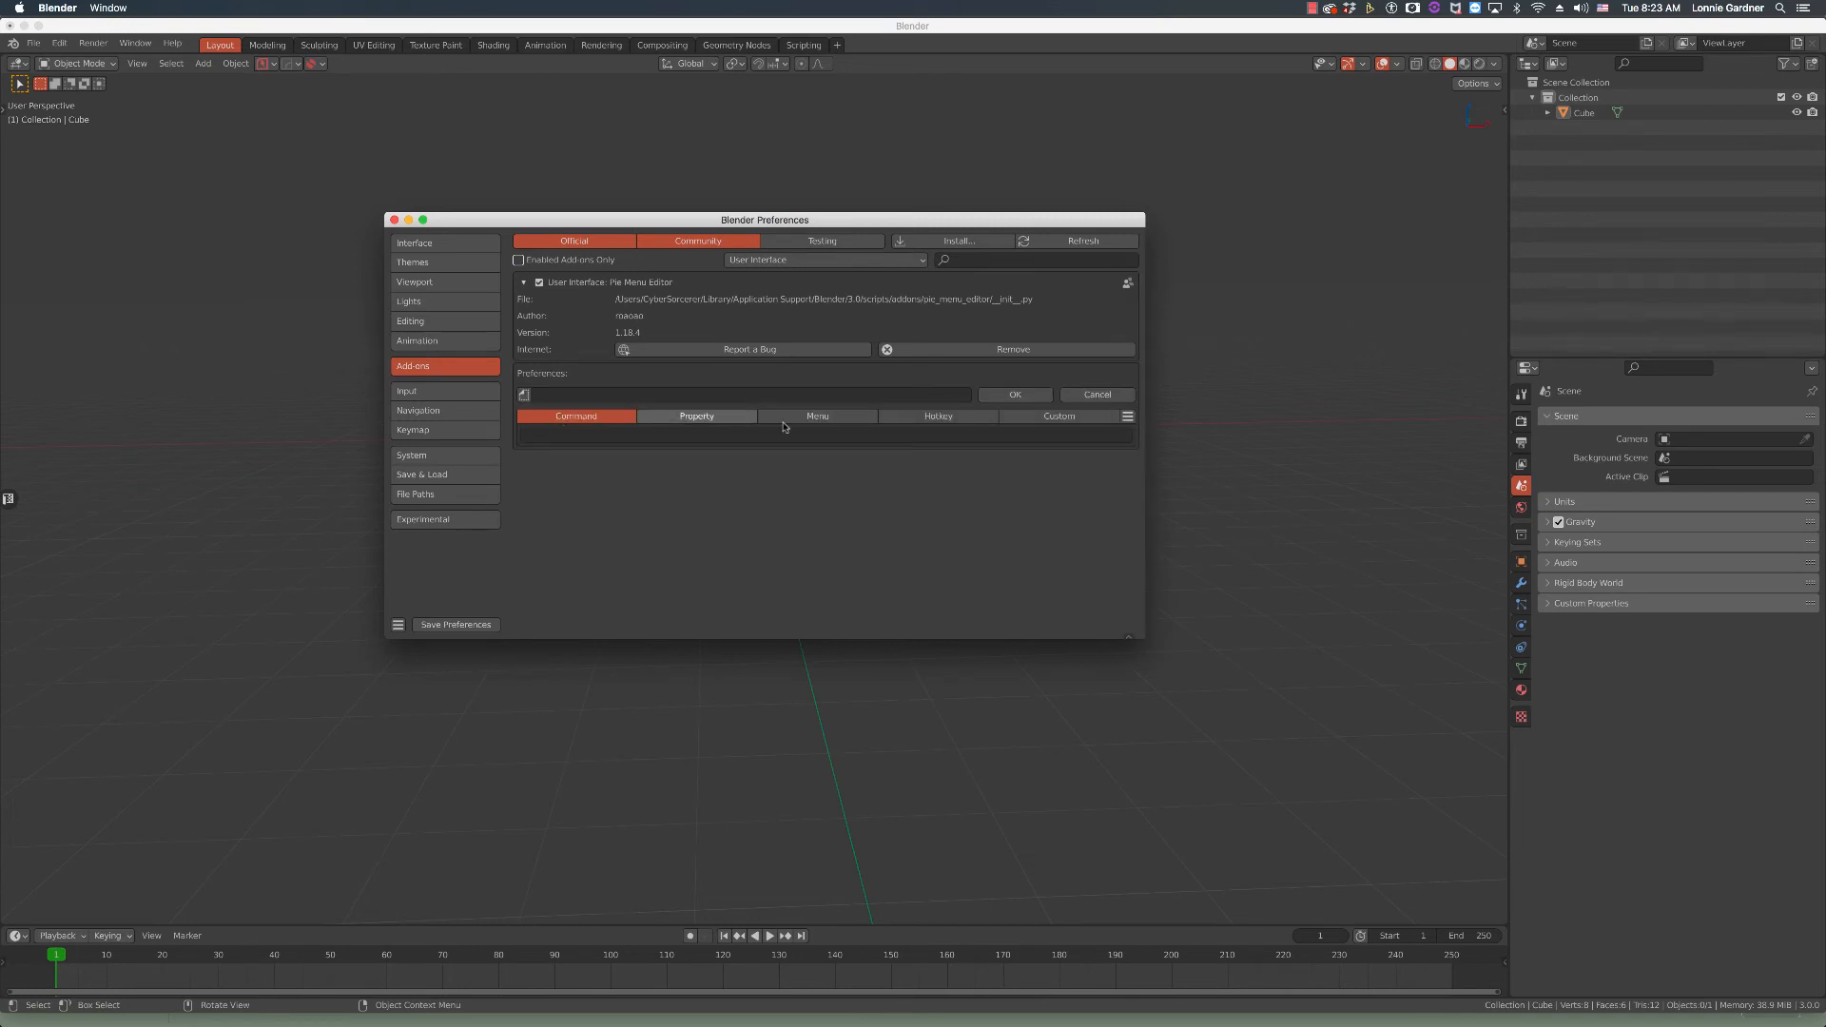
pyautogui.click(1038, 424)
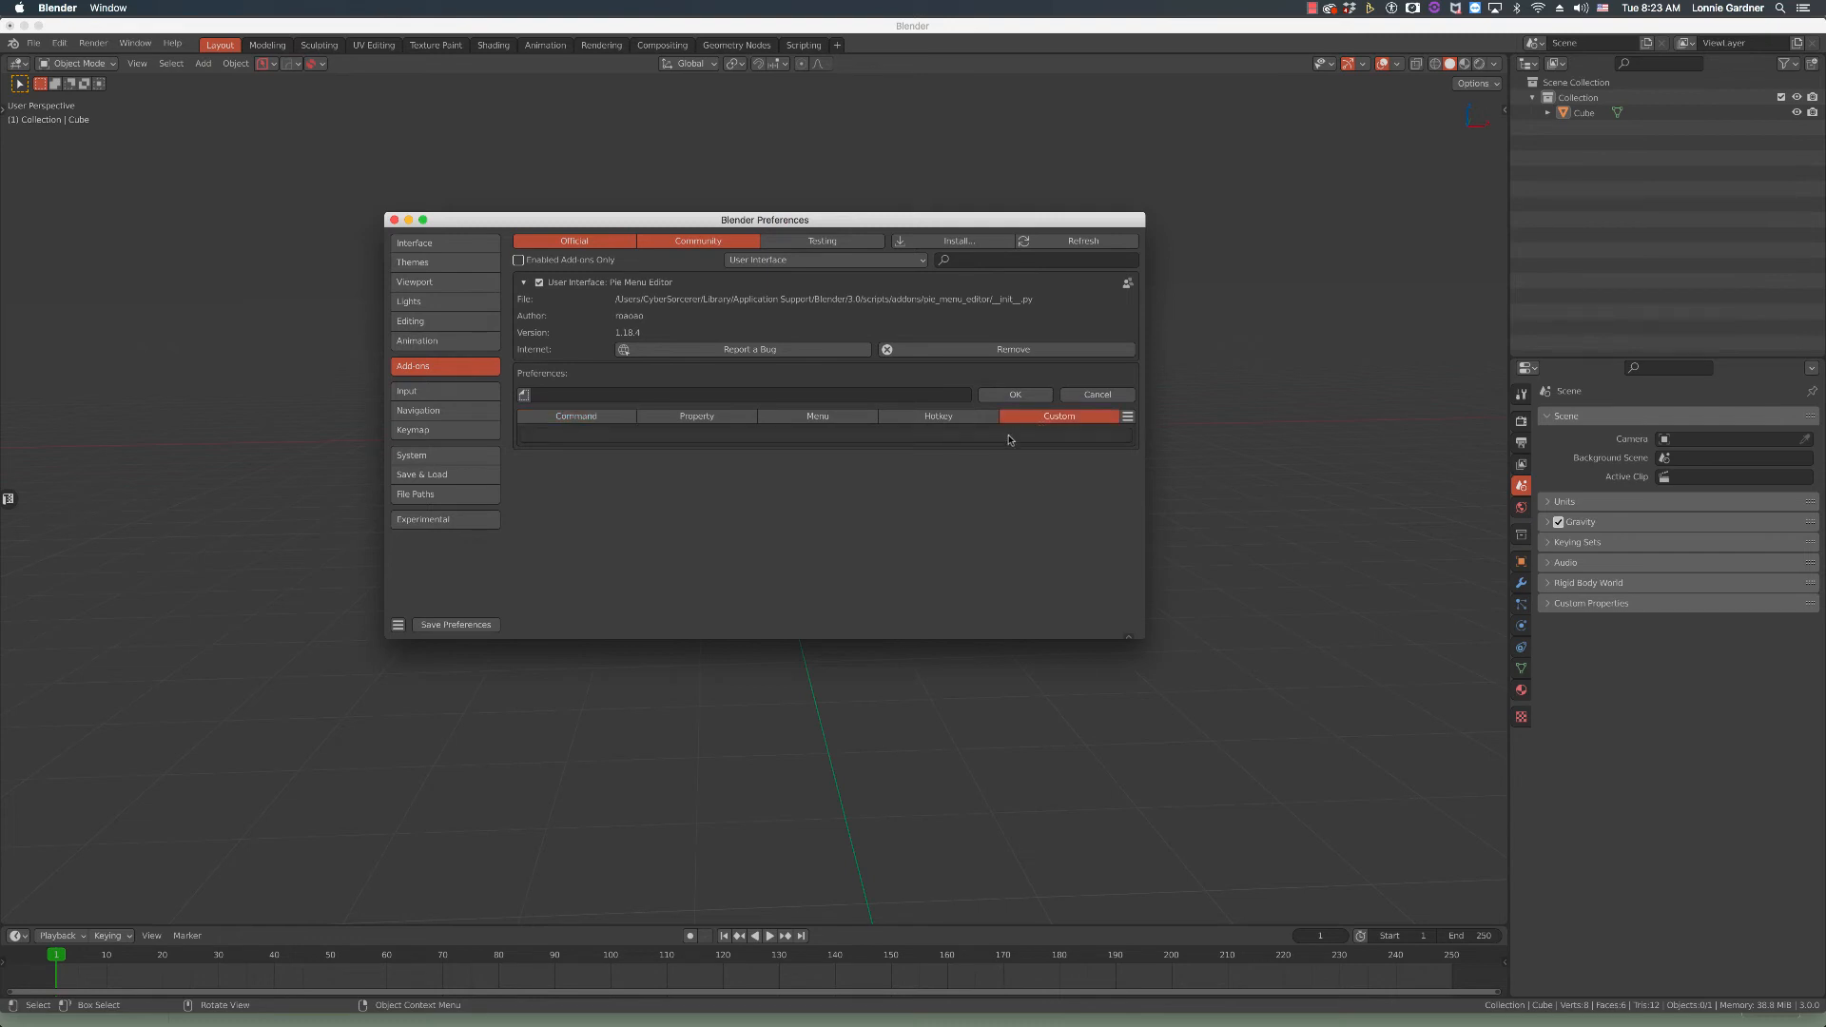
pyautogui.click(616, 421)
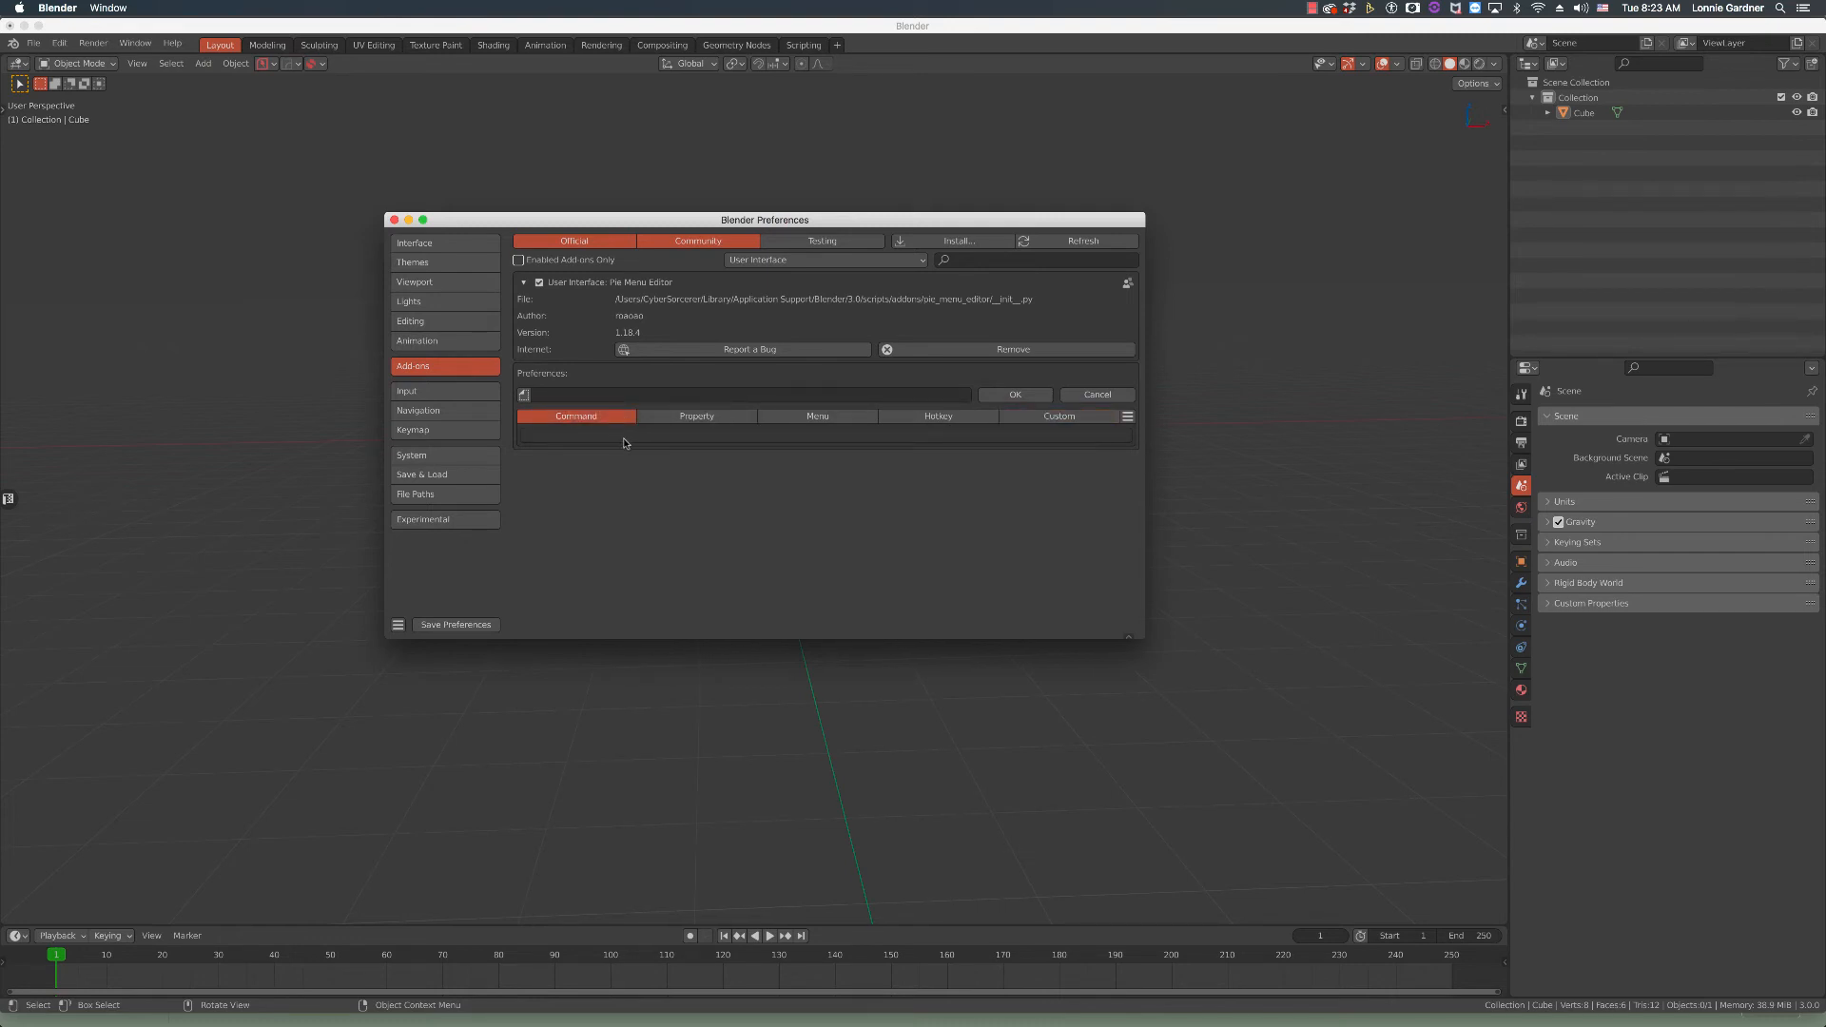
pyautogui.click(1027, 424)
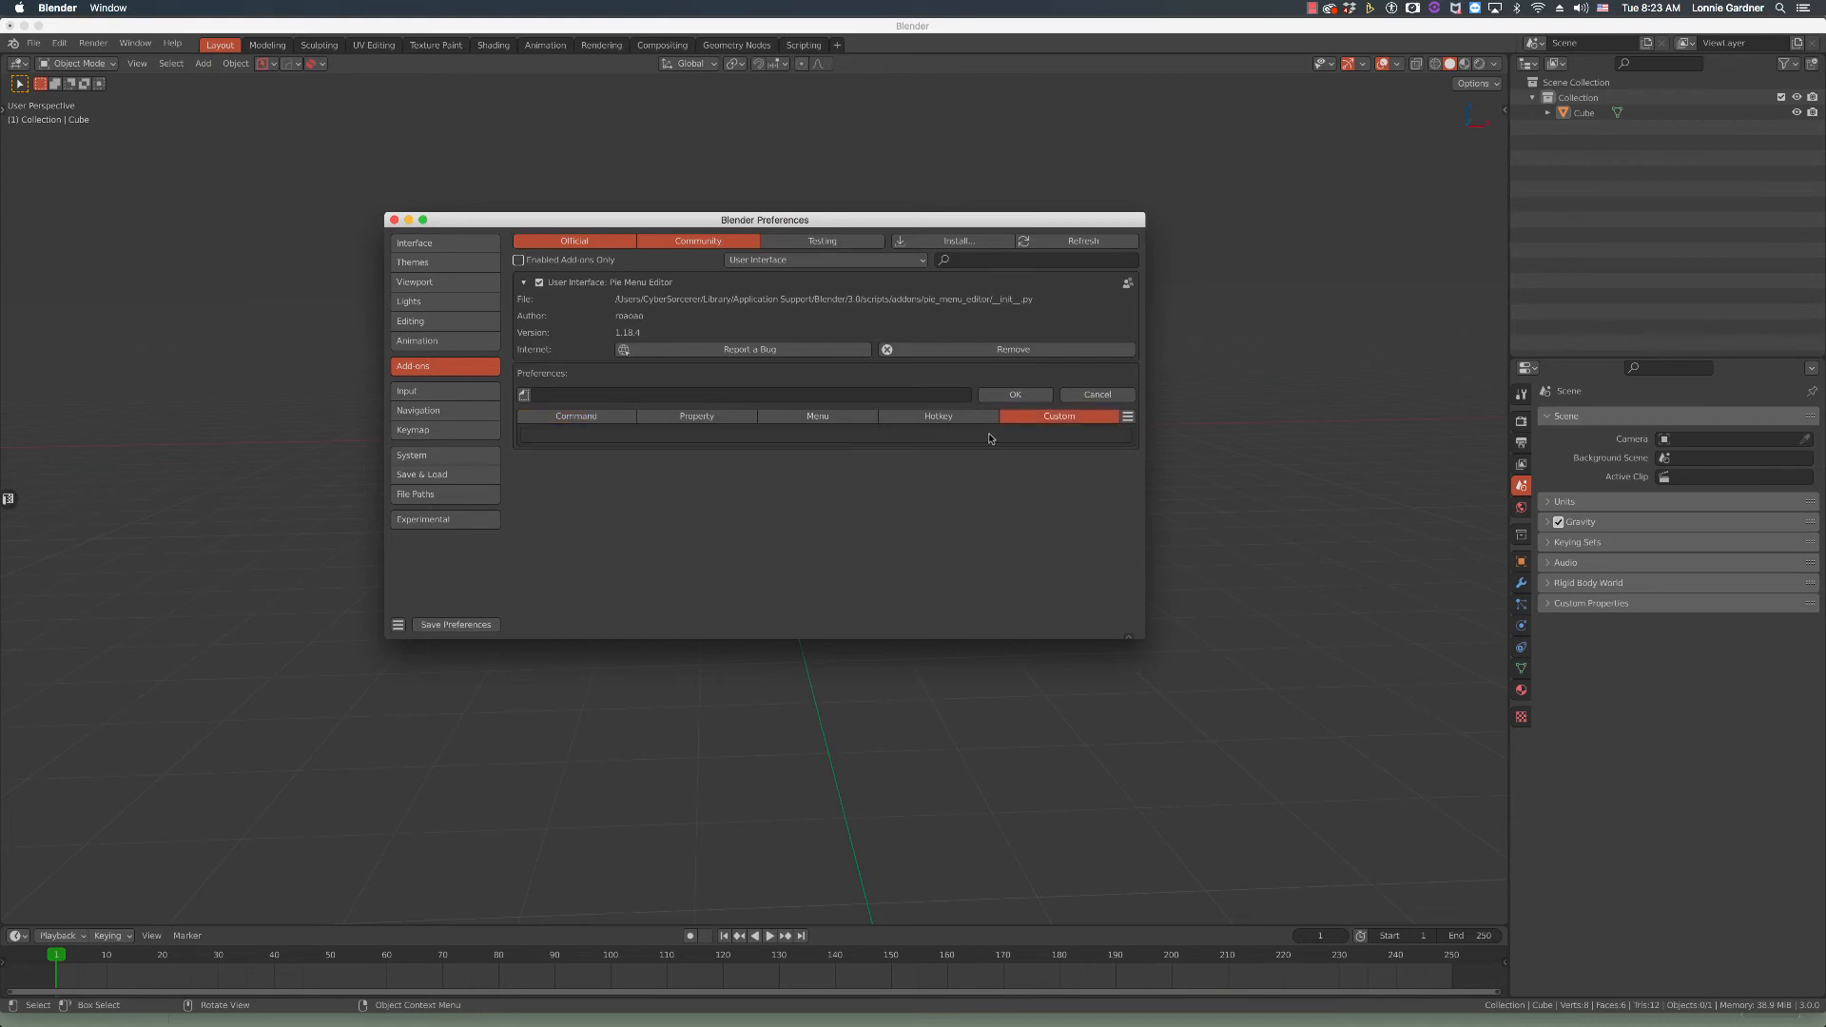
pyautogui.click(945, 421)
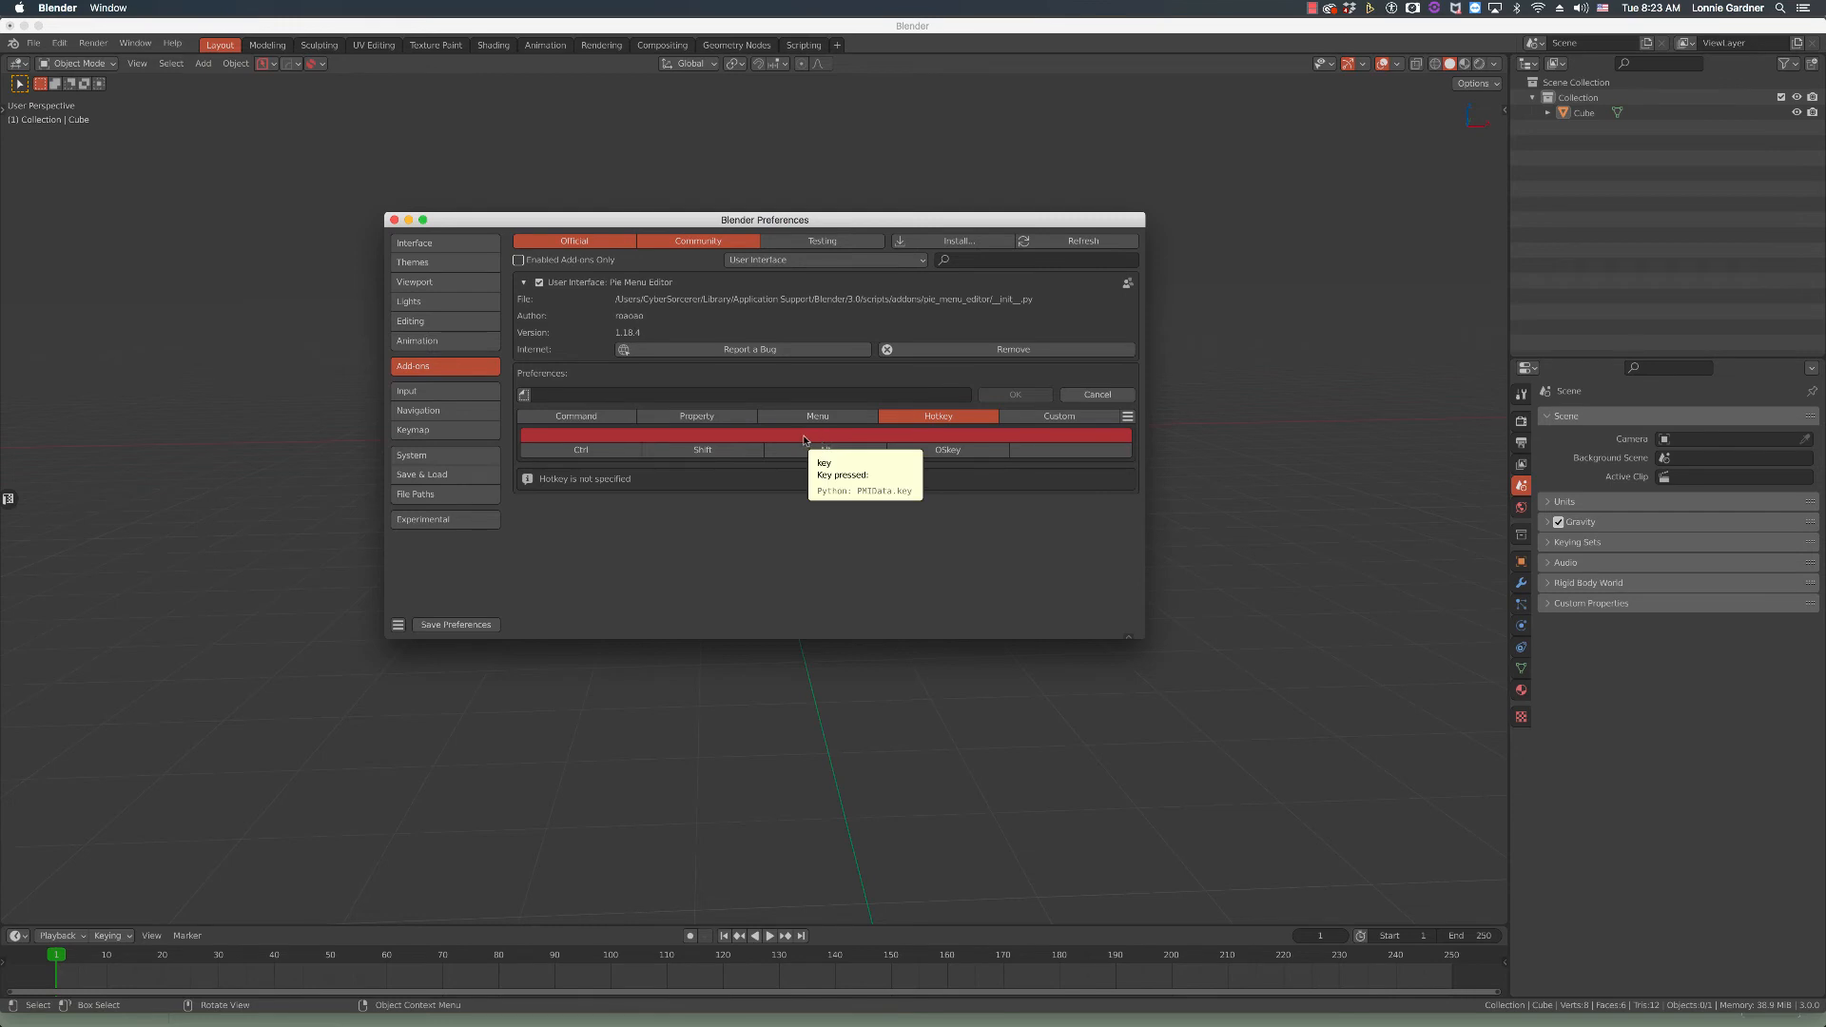
pyautogui.click(830, 417)
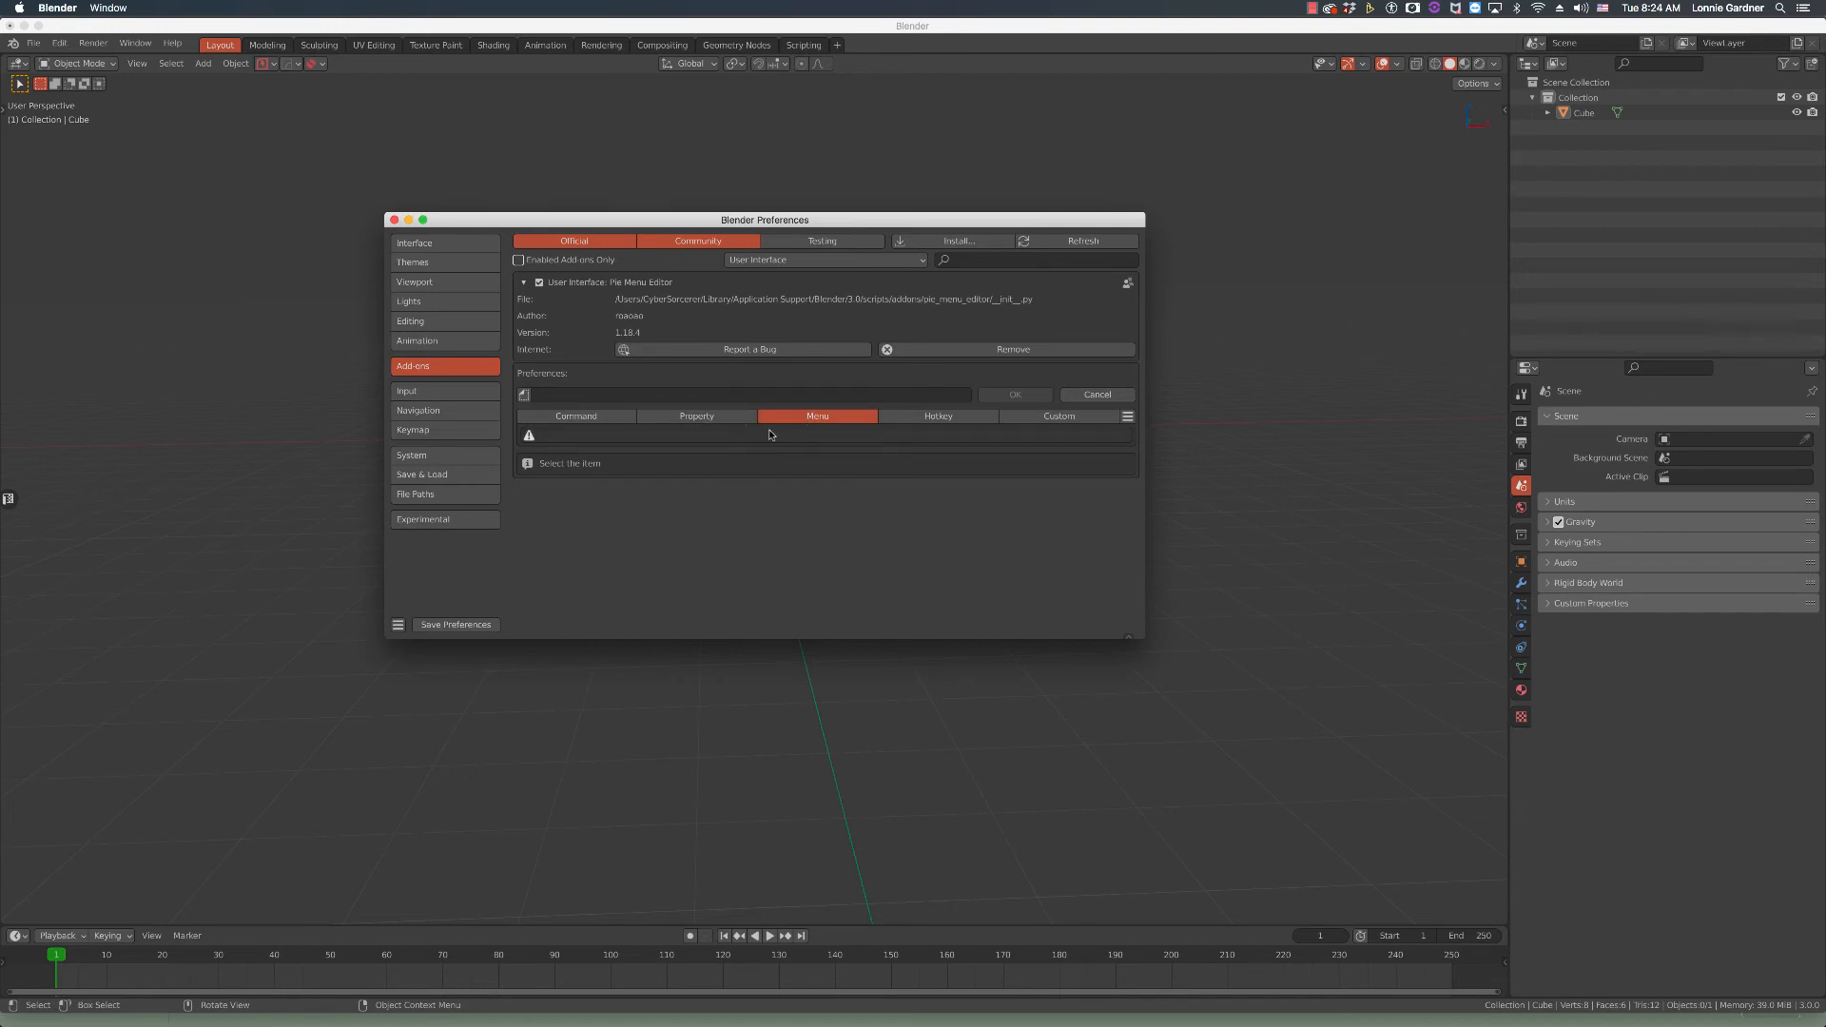
pyautogui.click(737, 417)
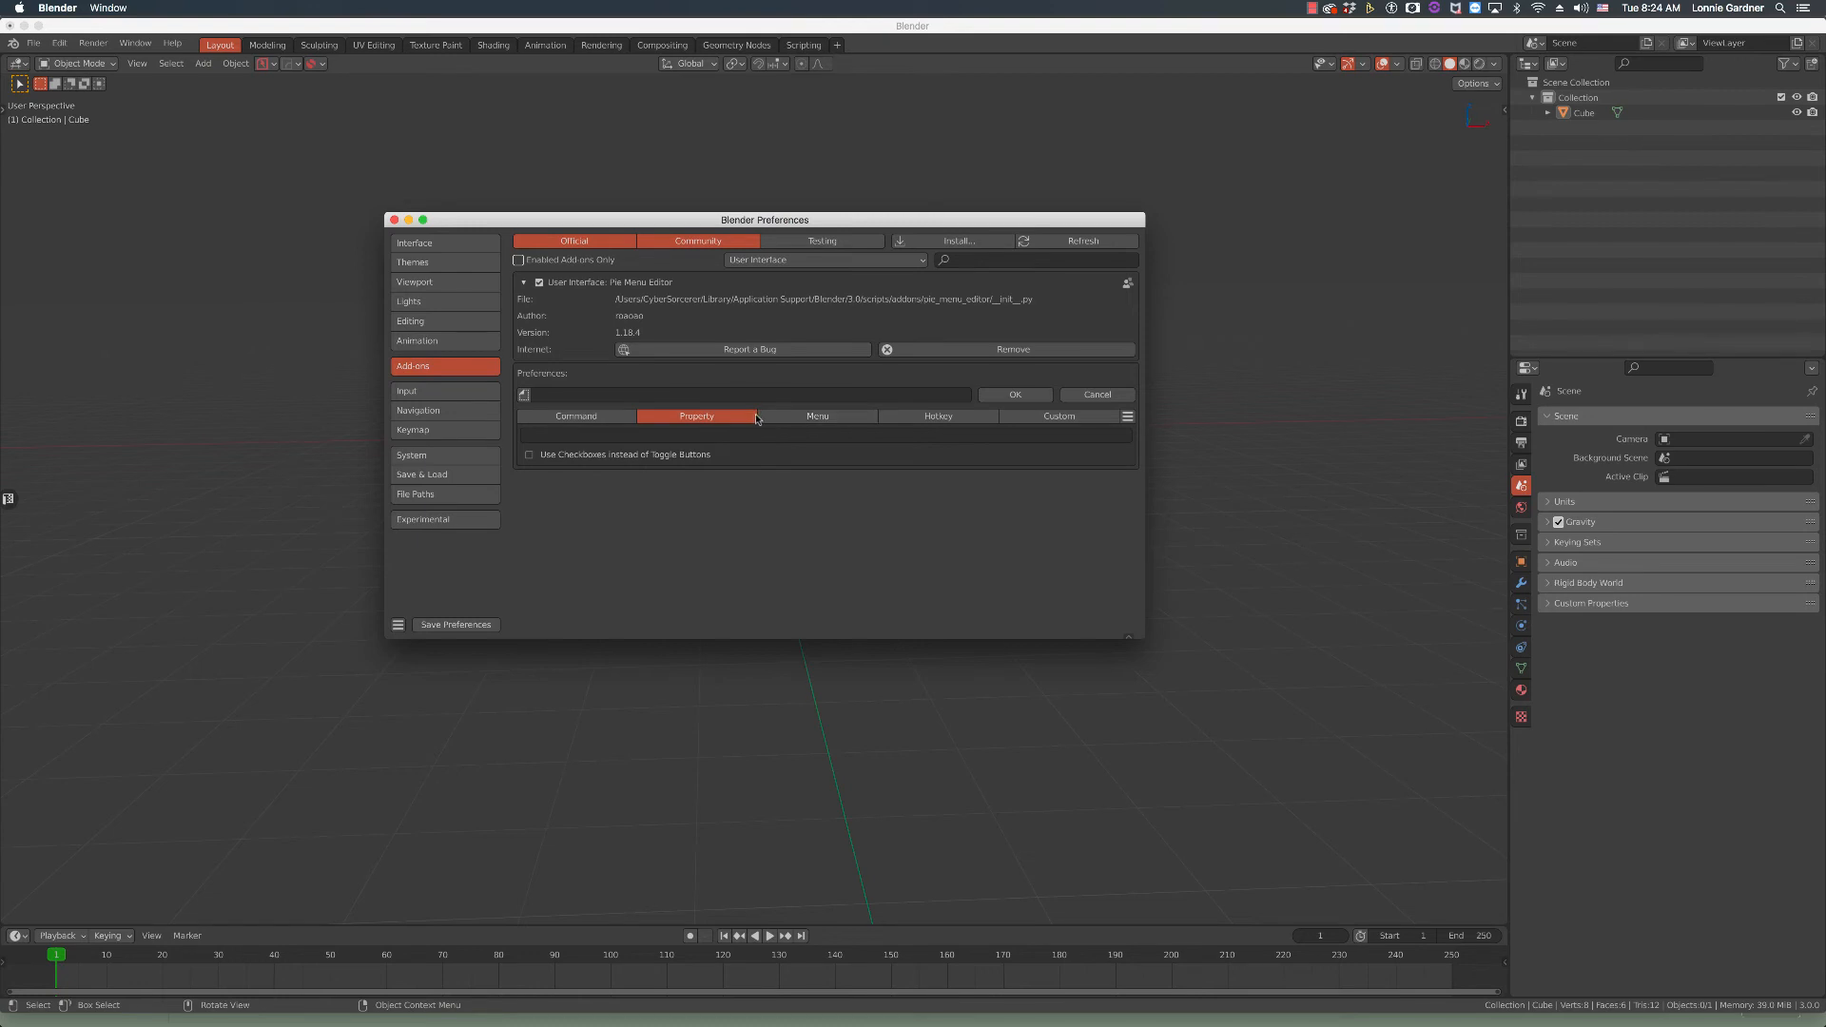
pyautogui.click(1094, 395)
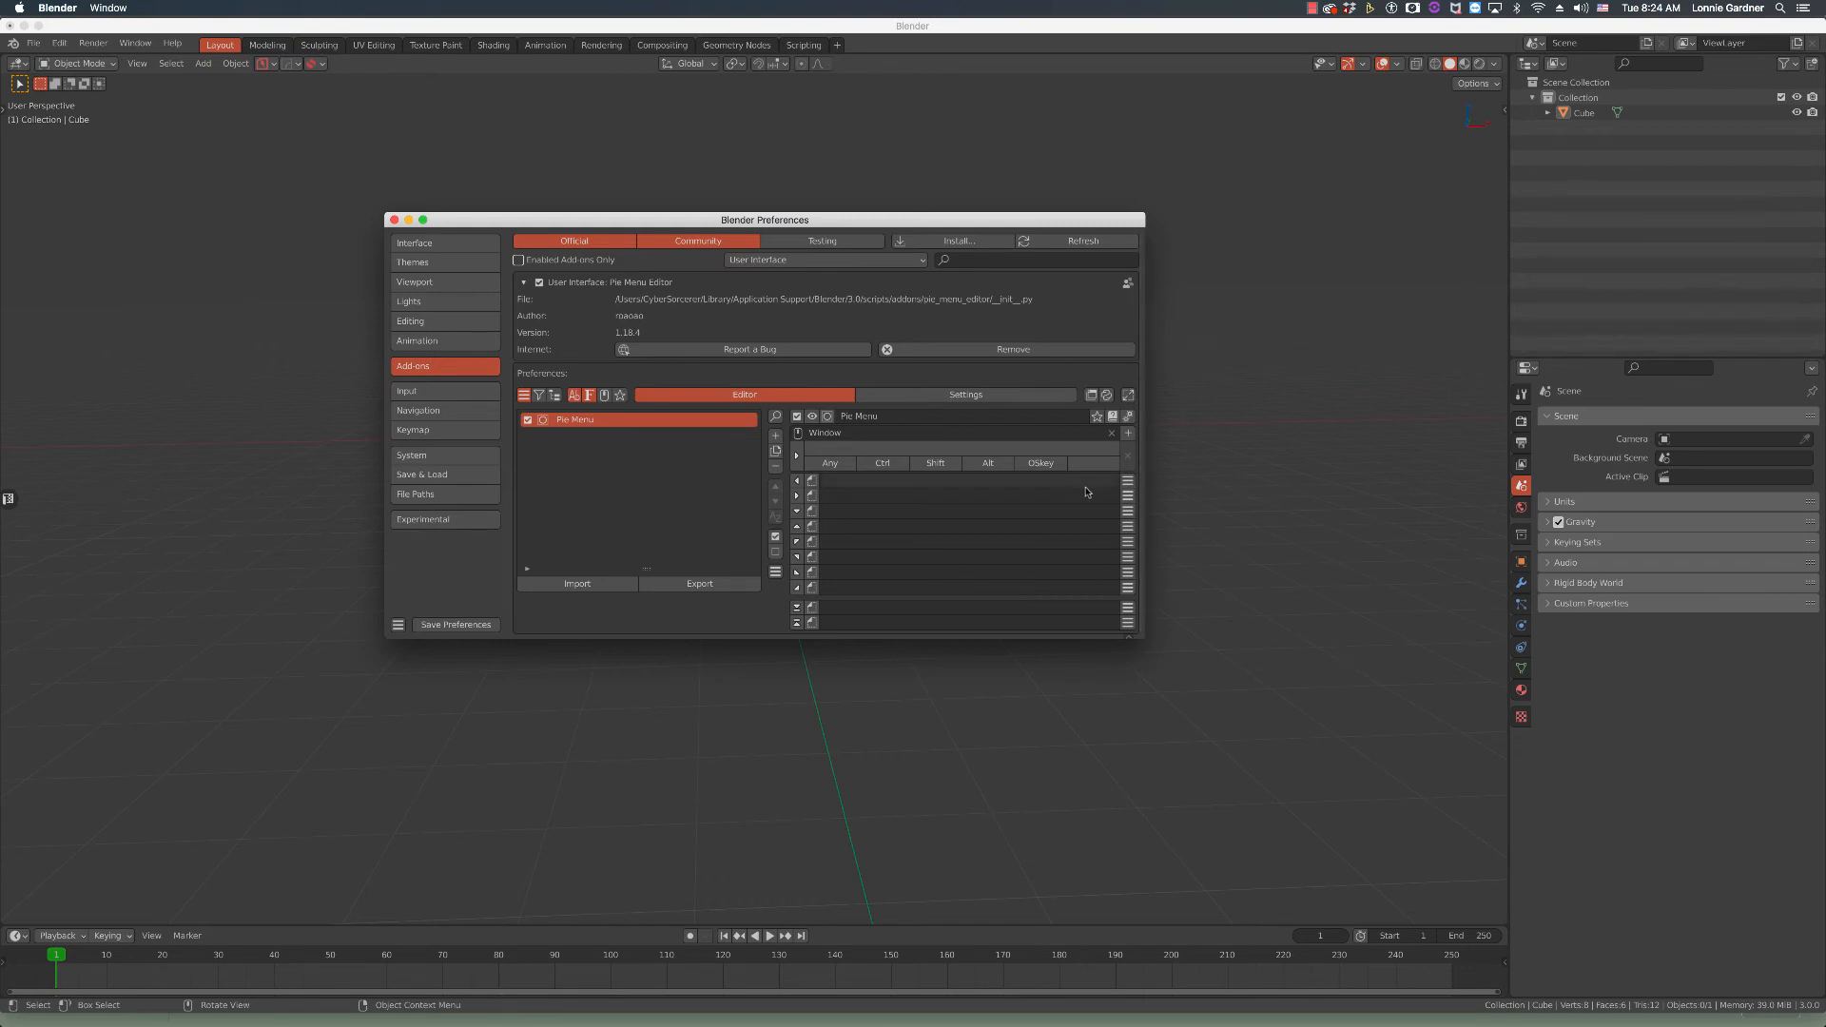
# - Reopen the pie menu's first slot to view its Menu type, and leave without editing it
pyautogui.click(1128, 482)
pyautogui.click(1096, 480)
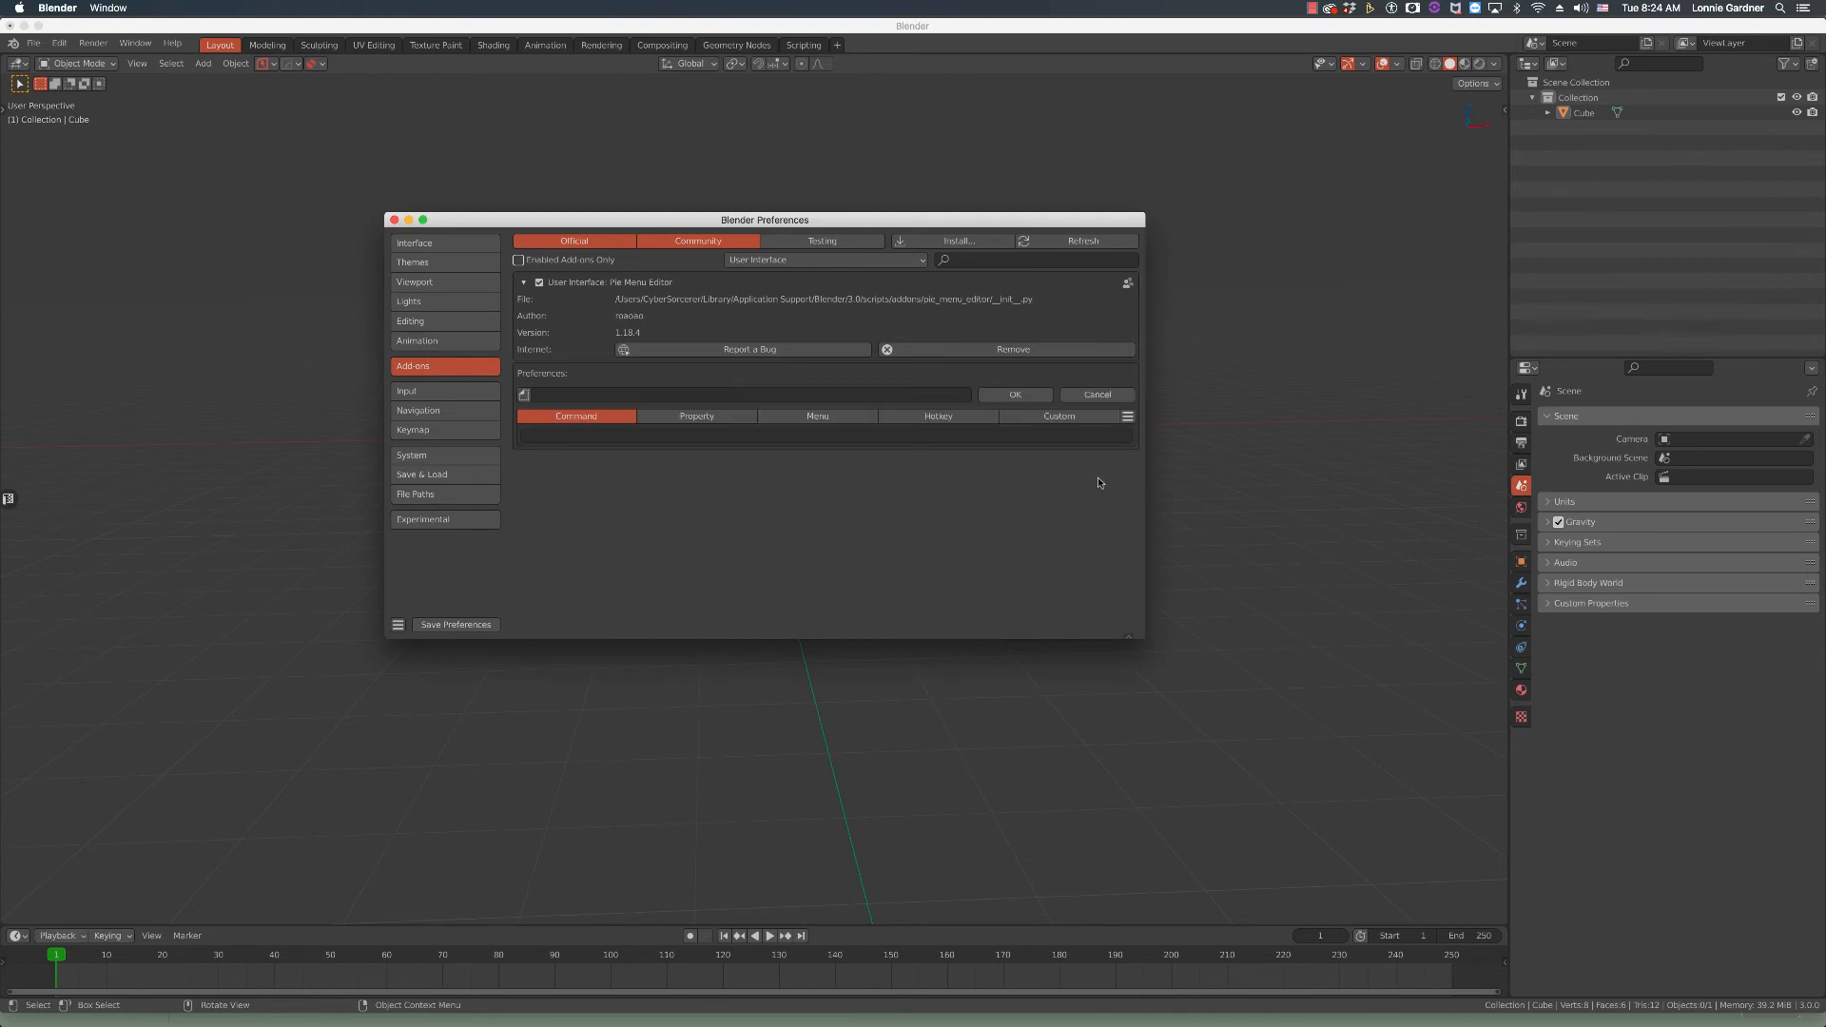
pyautogui.click(795, 418)
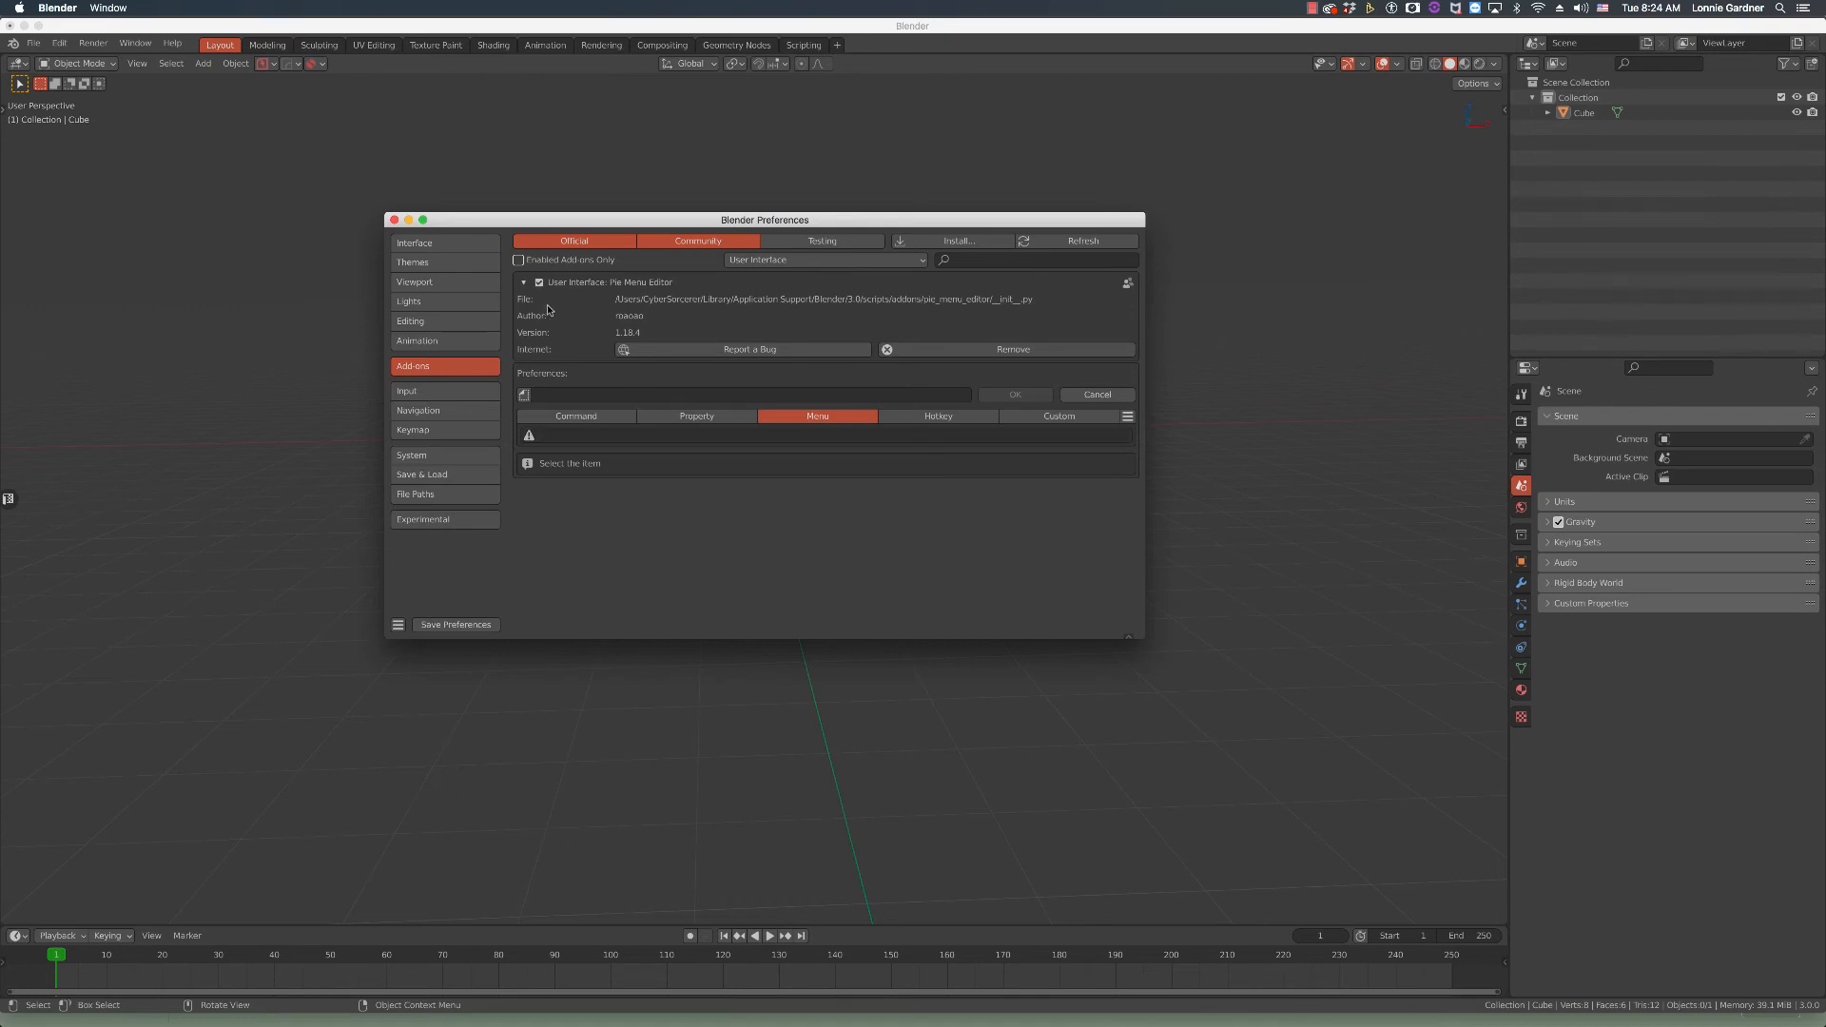
pyautogui.click(1076, 404)
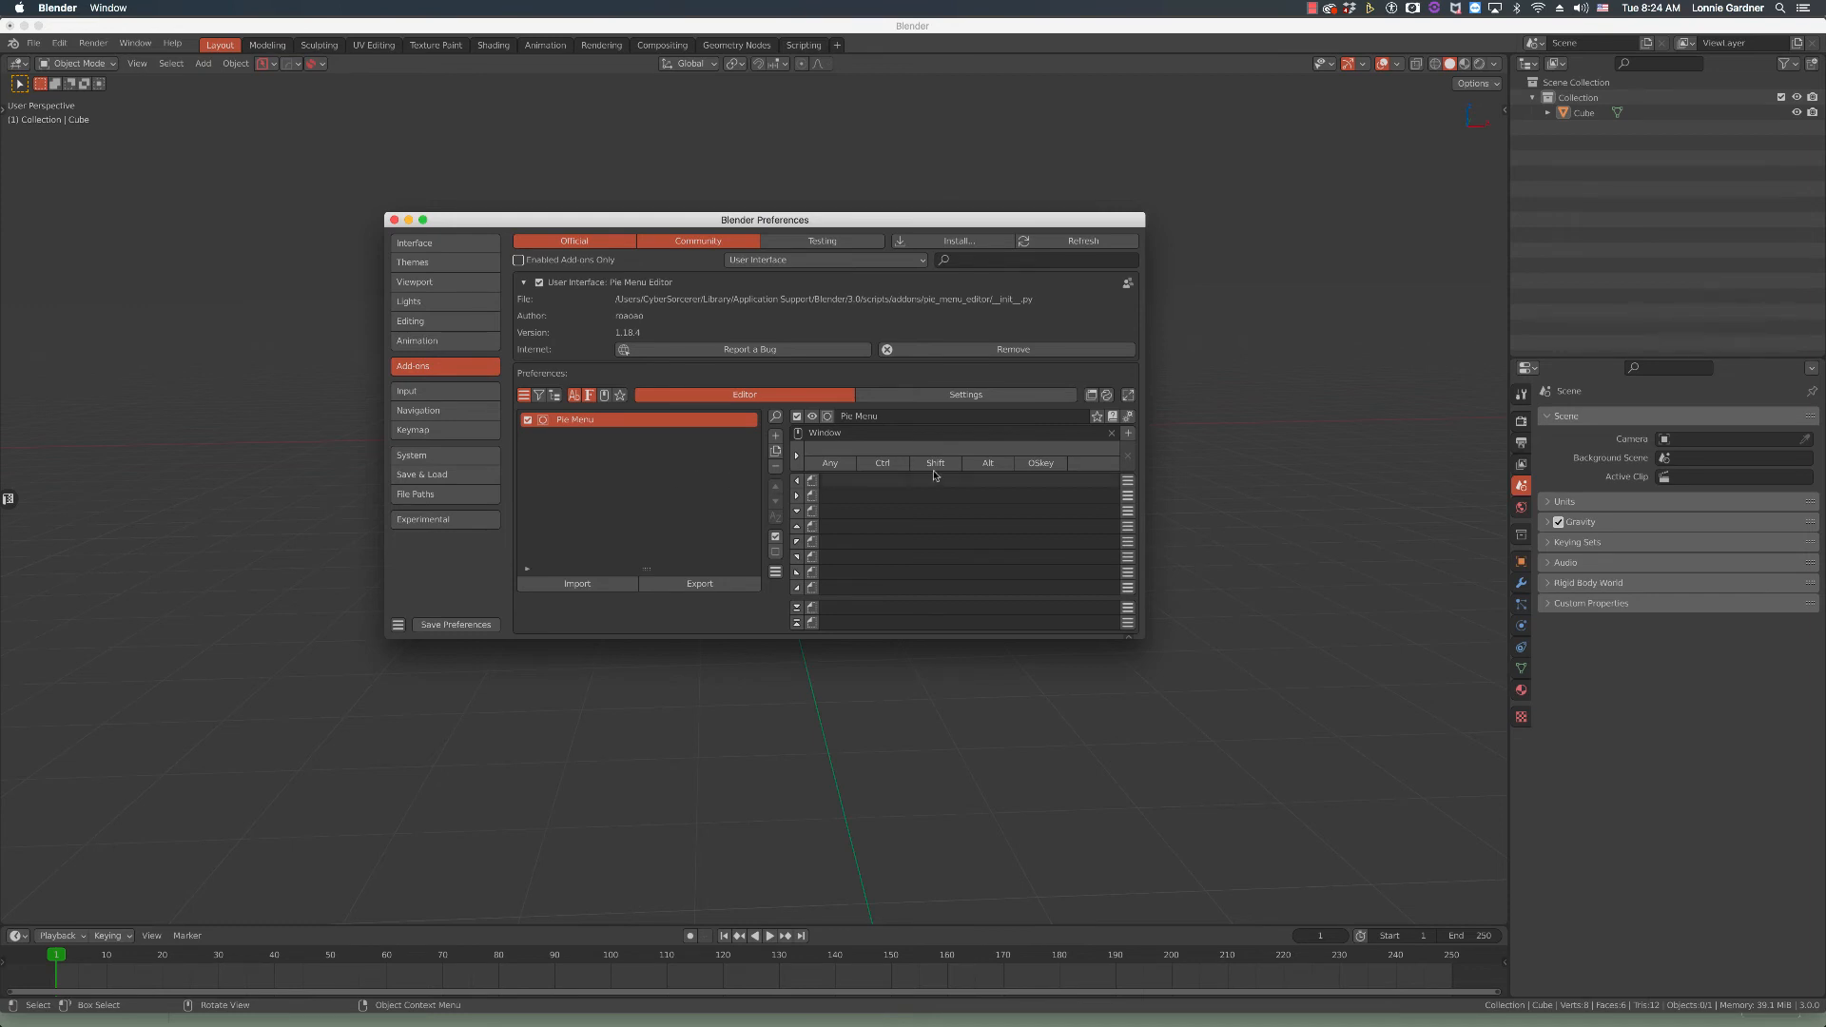
# - View the Pie Menu Editor add-on's general settings, return to its editor view, and close Blender Preferences
pyautogui.click(966, 395)
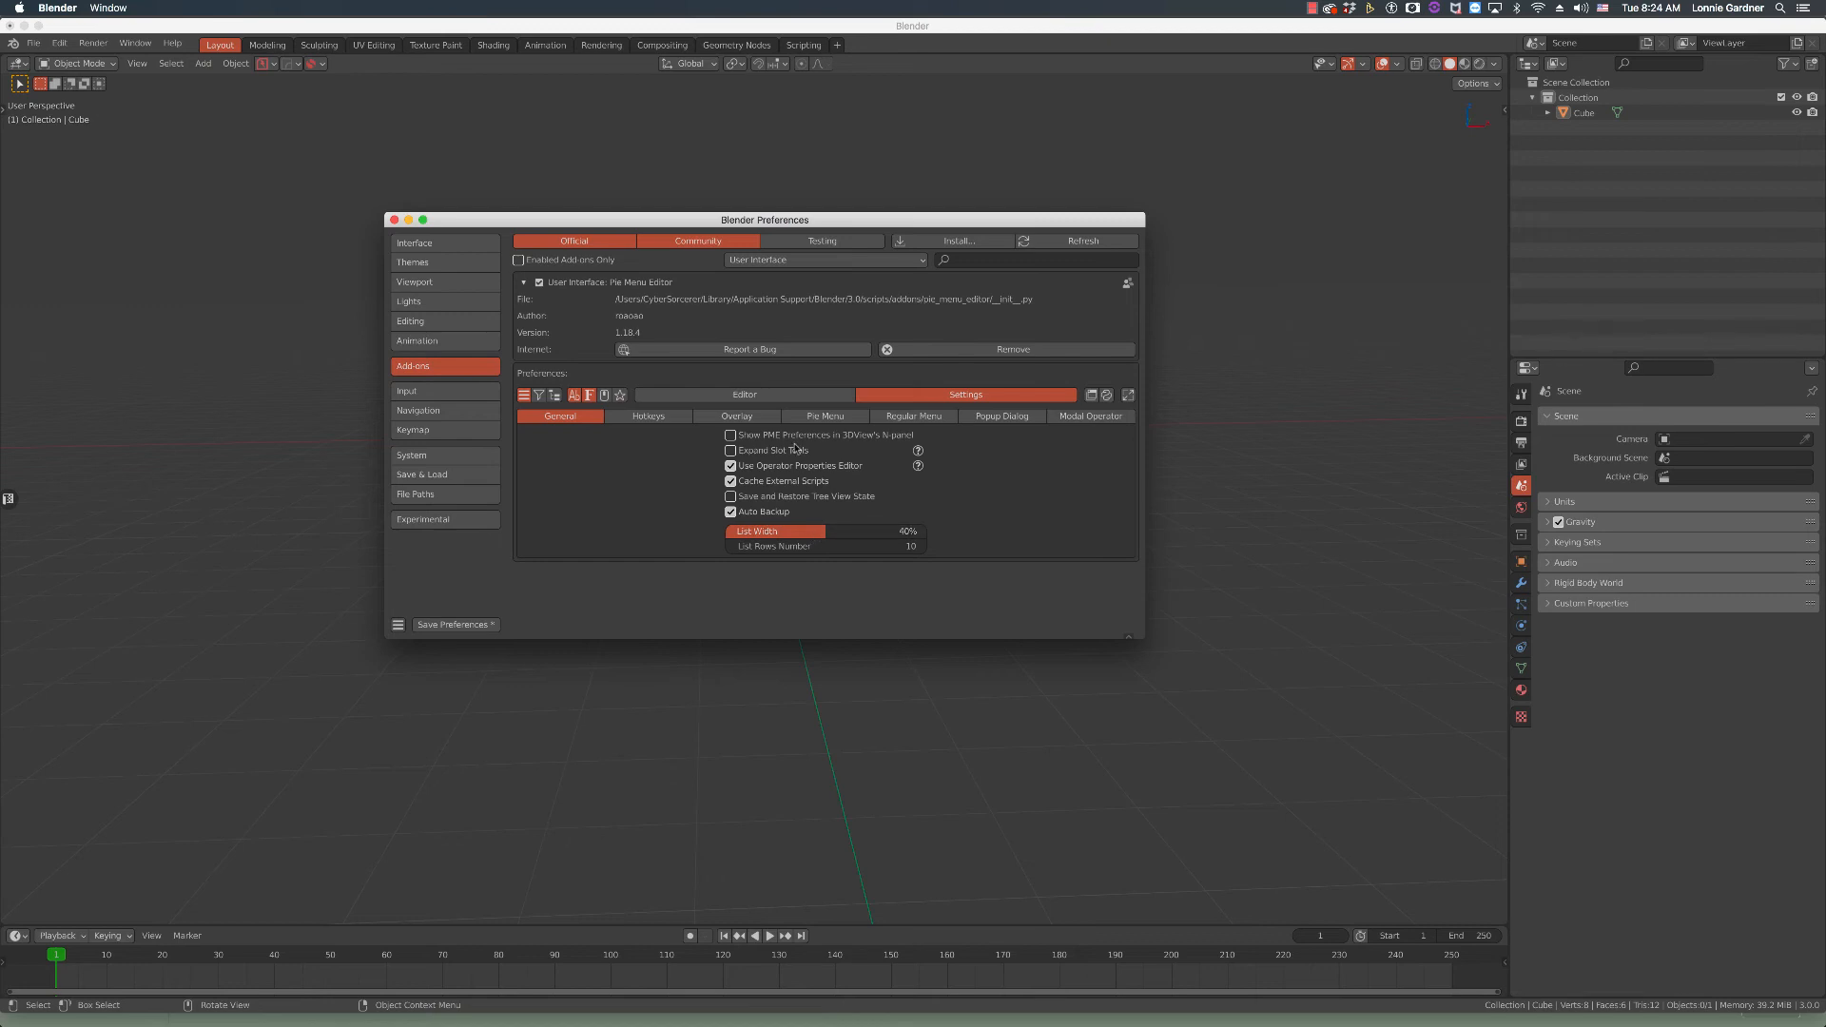
pyautogui.click(801, 397)
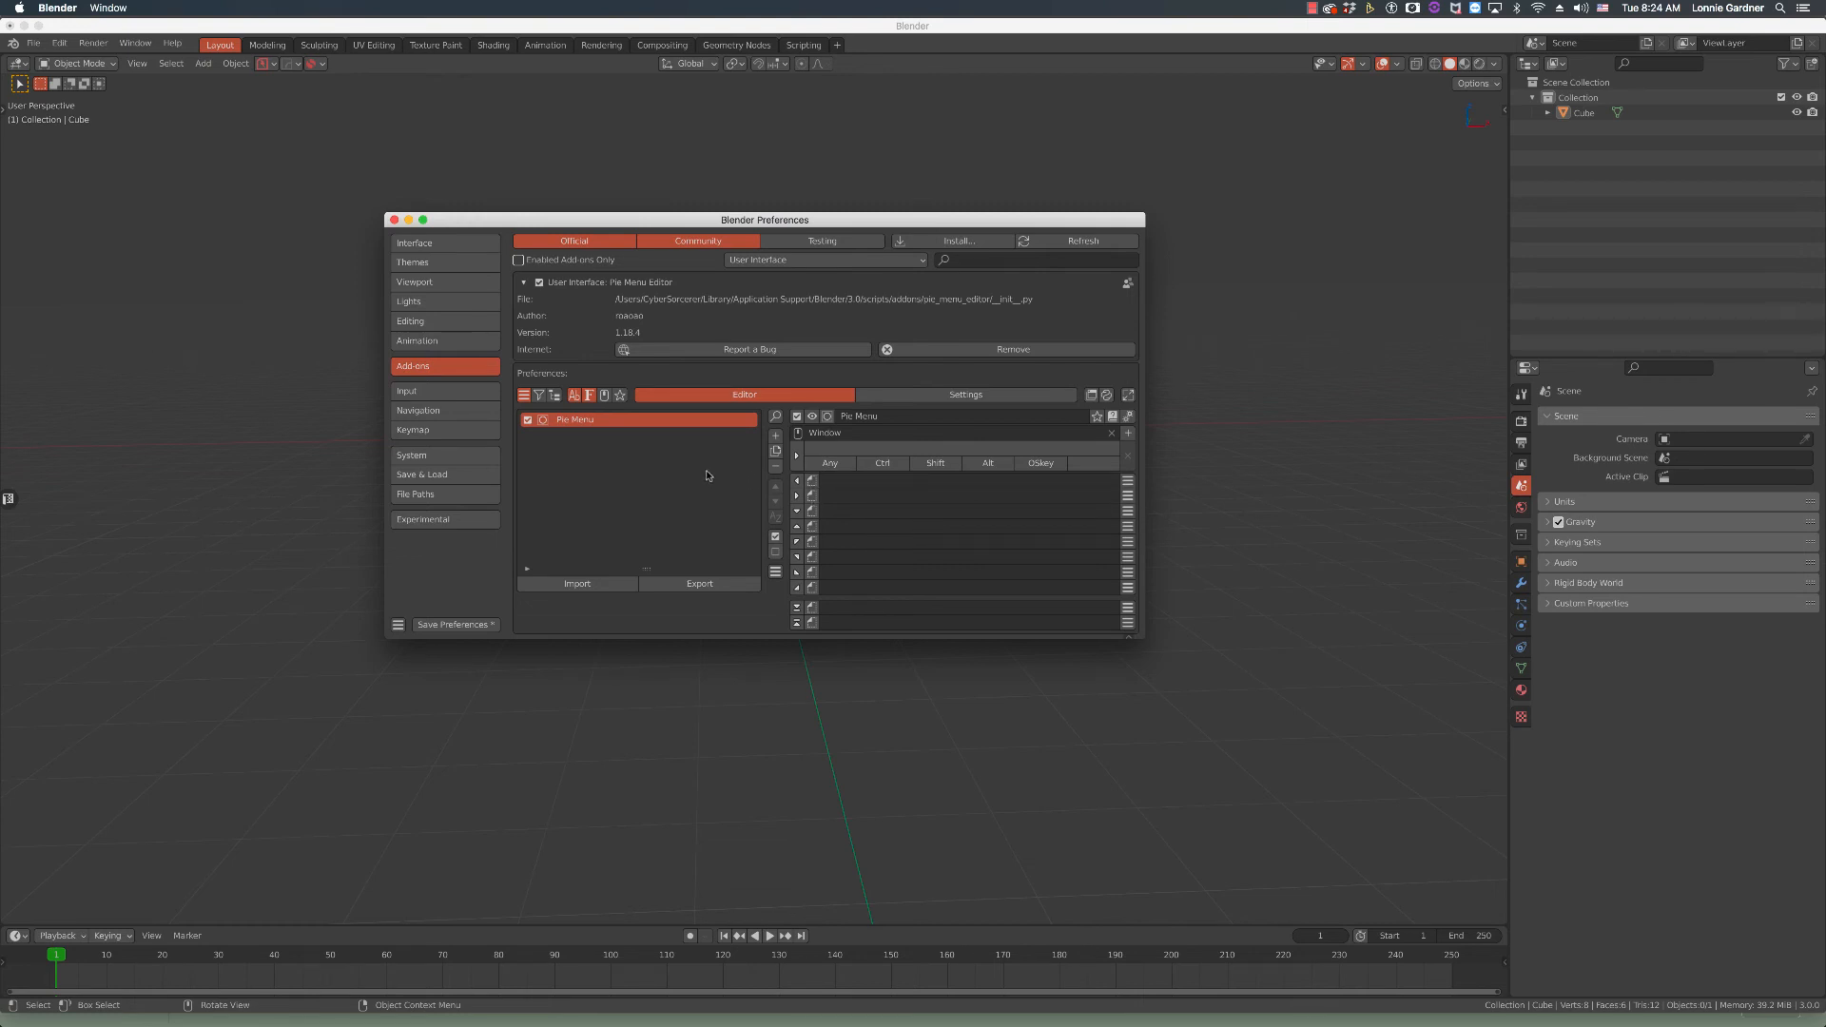
pyautogui.click(394, 220)
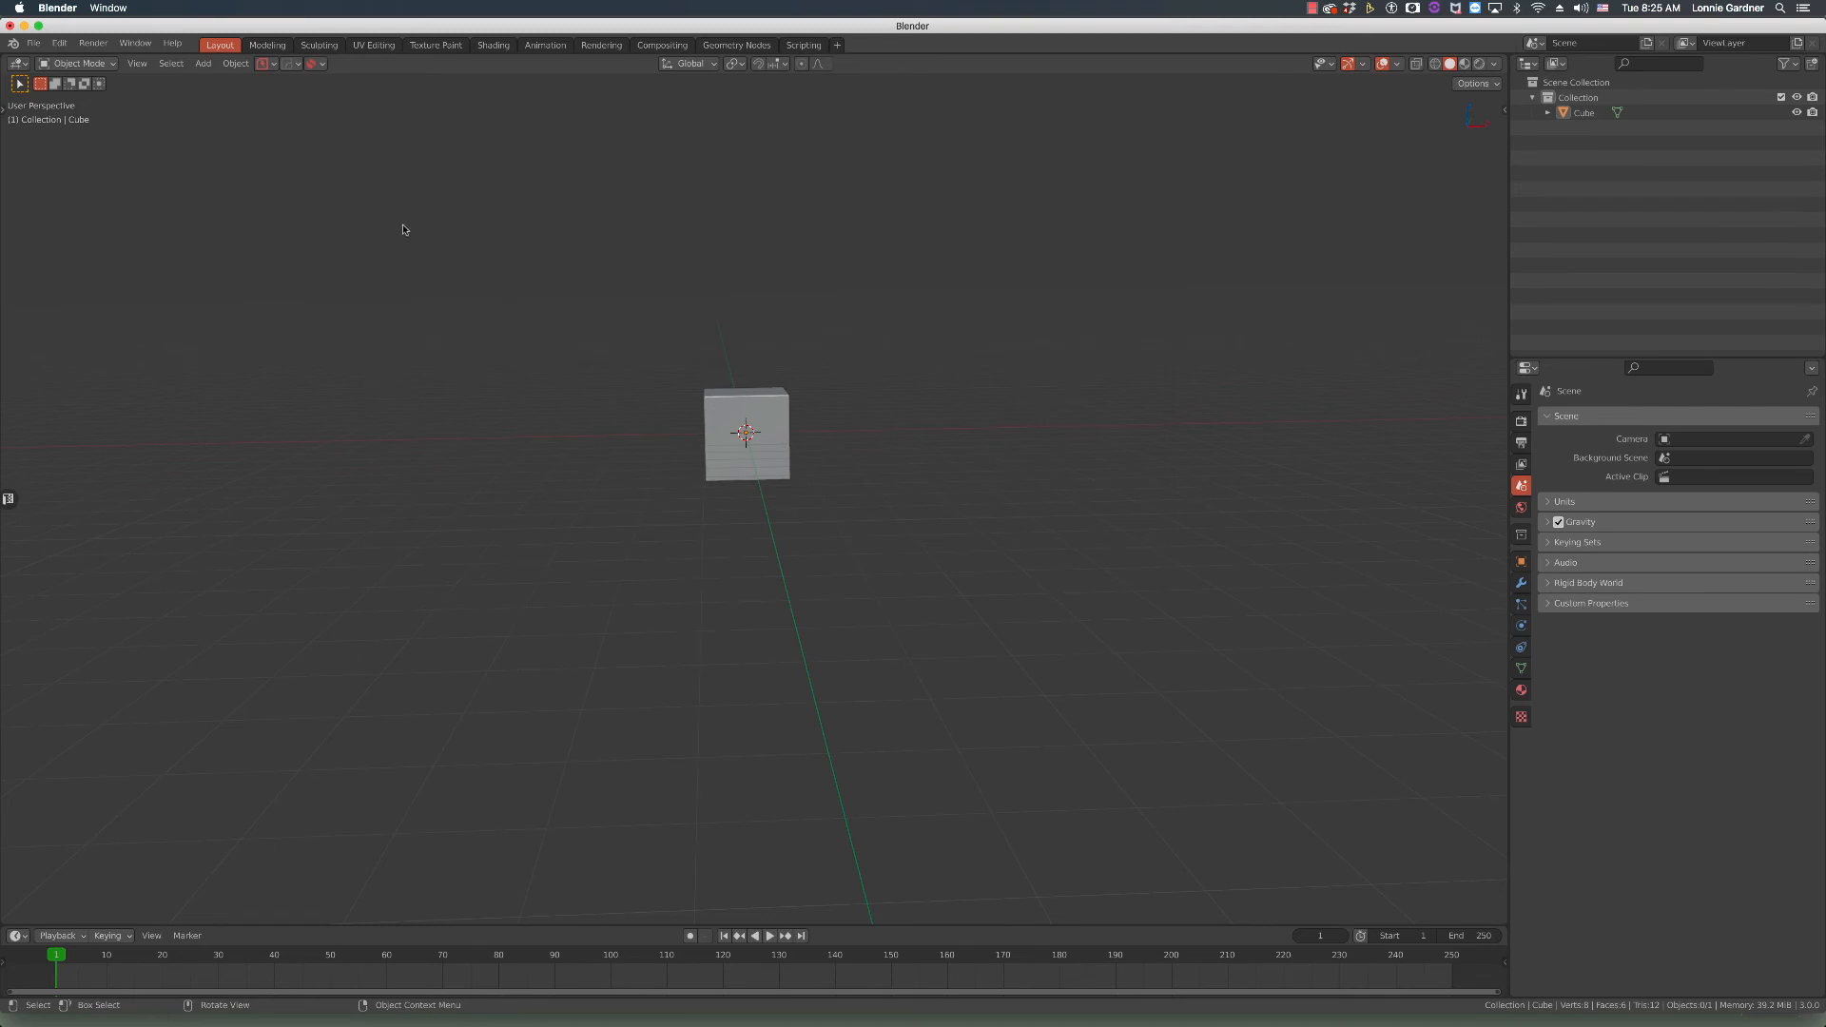
# - Select the cube, switch it to Edit Mode, and deselect all of its geometry
pyautogui.click(756, 428)
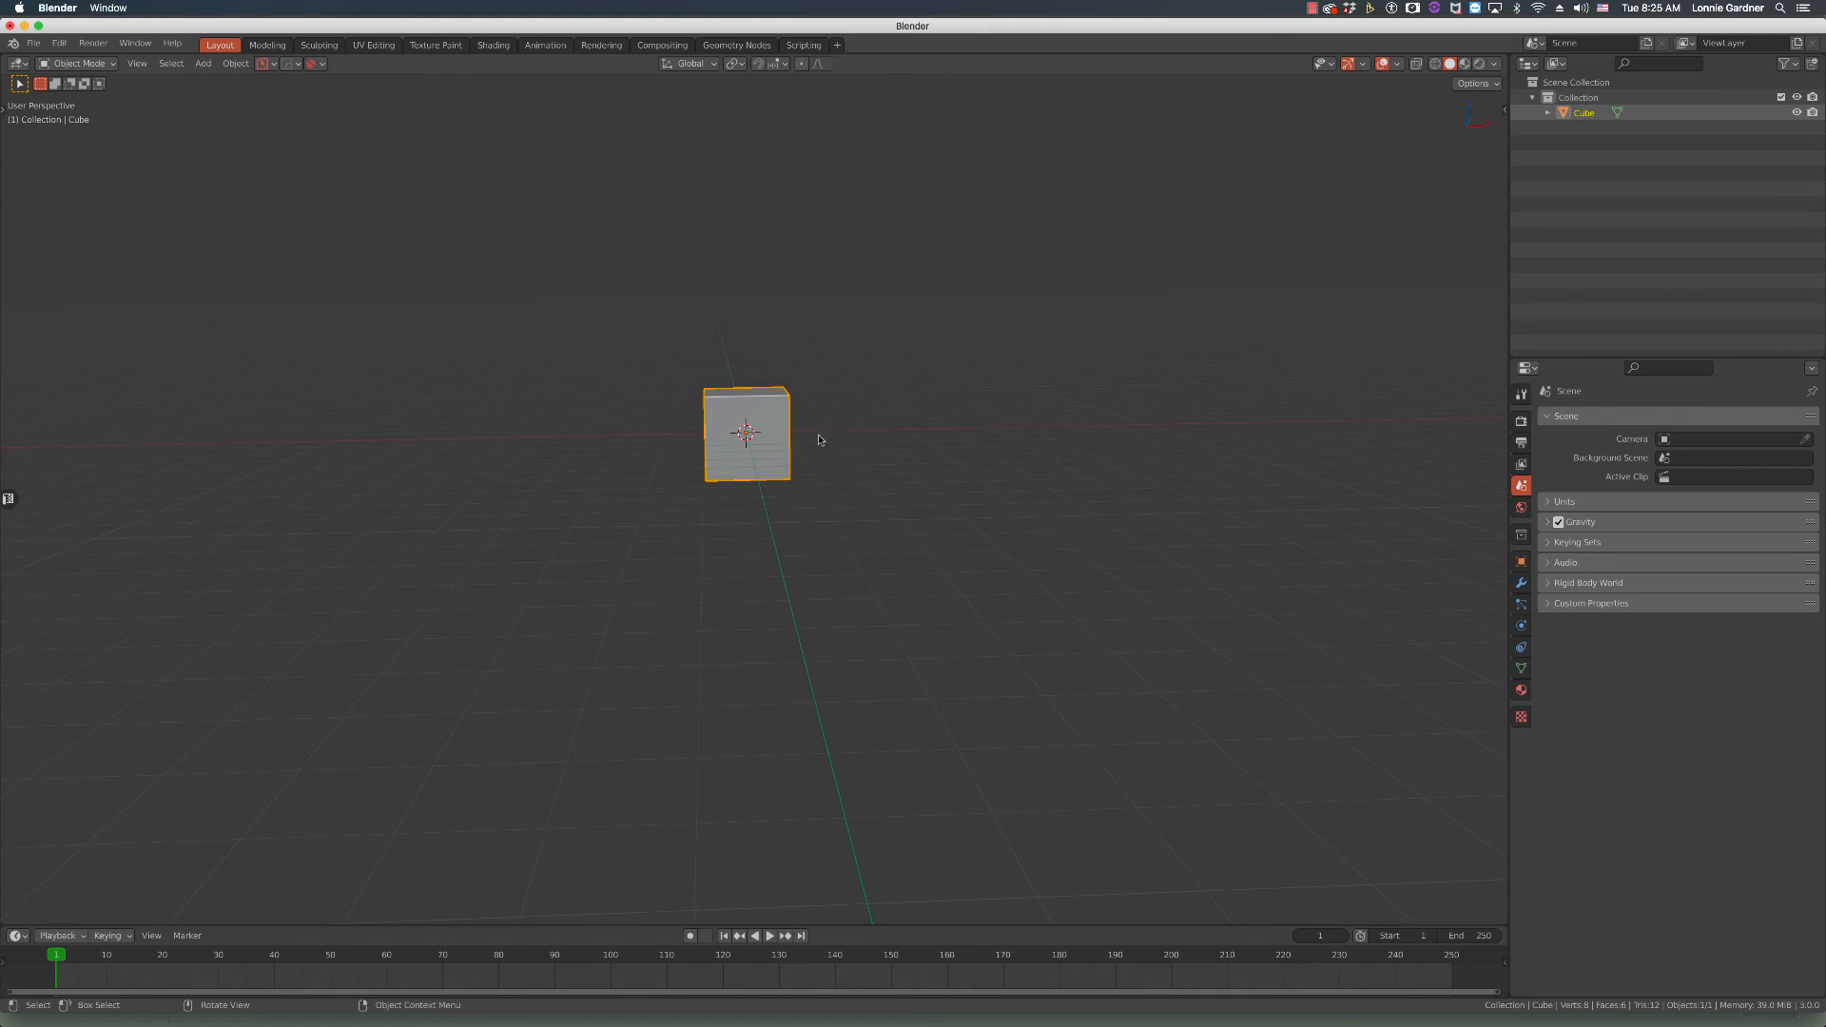
pyautogui.press('Tab')
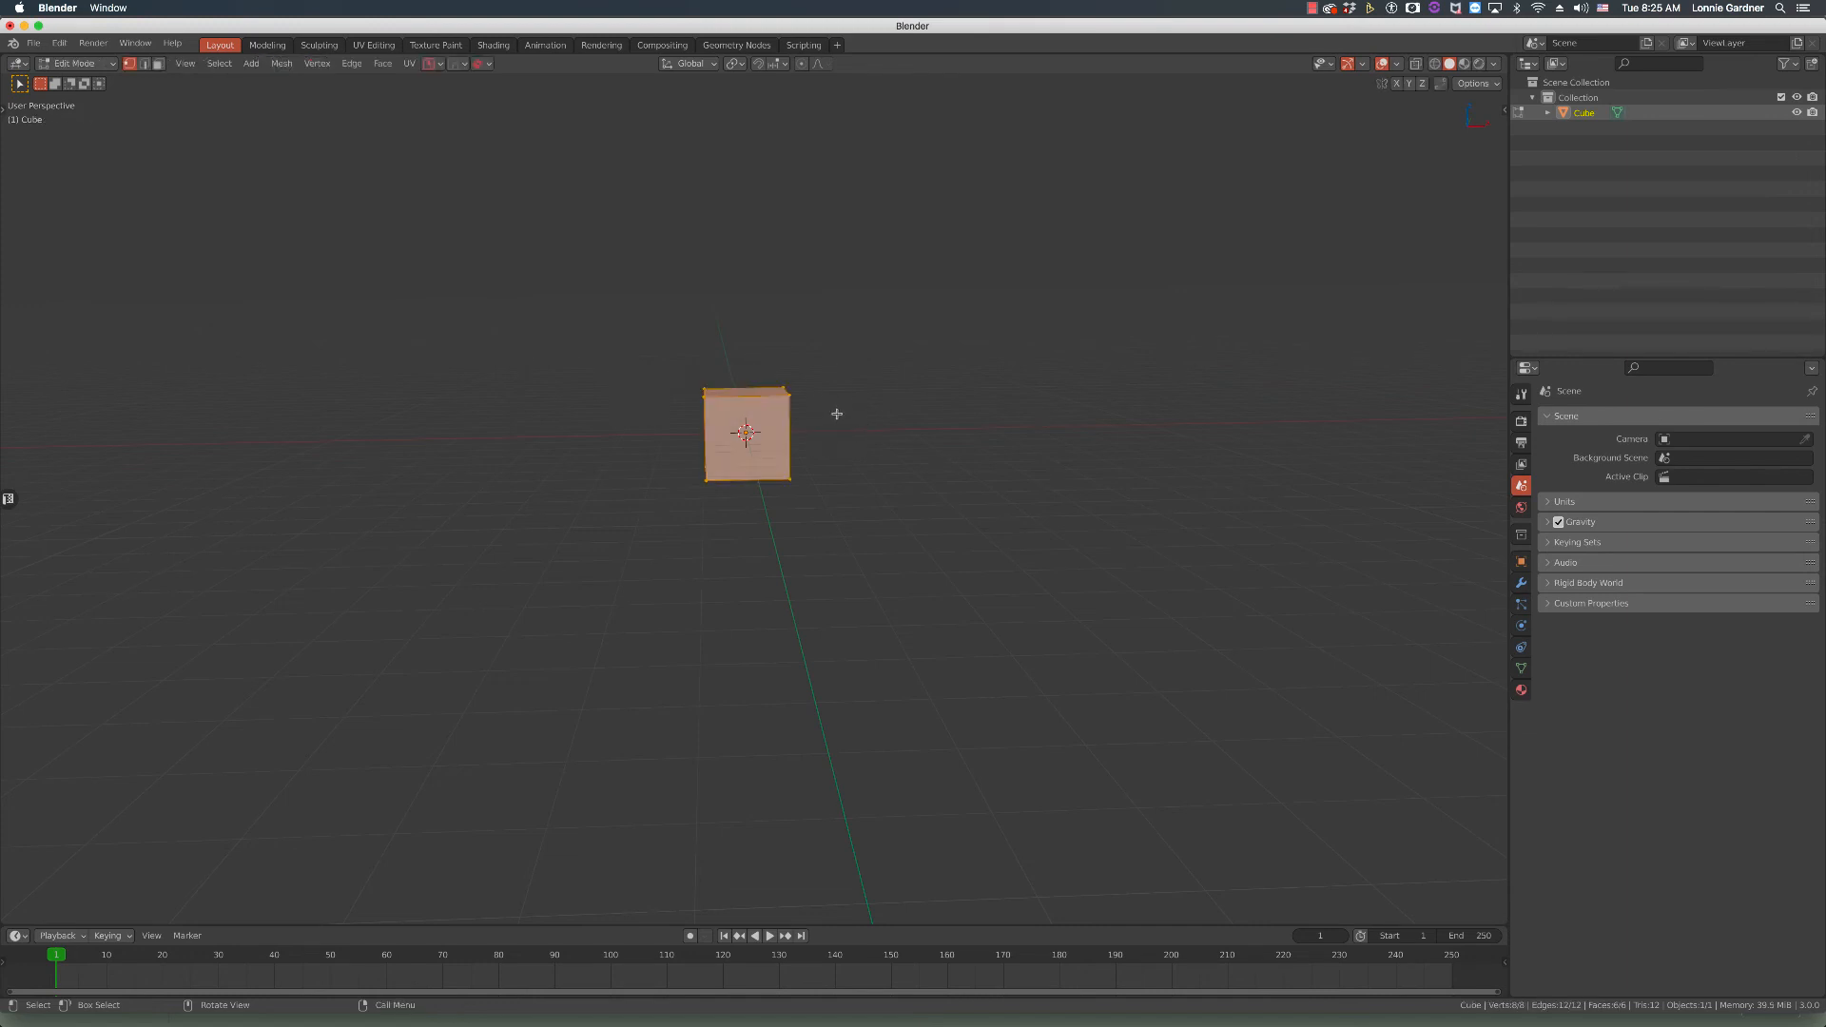
pyautogui.hotkey('alt', 'a')
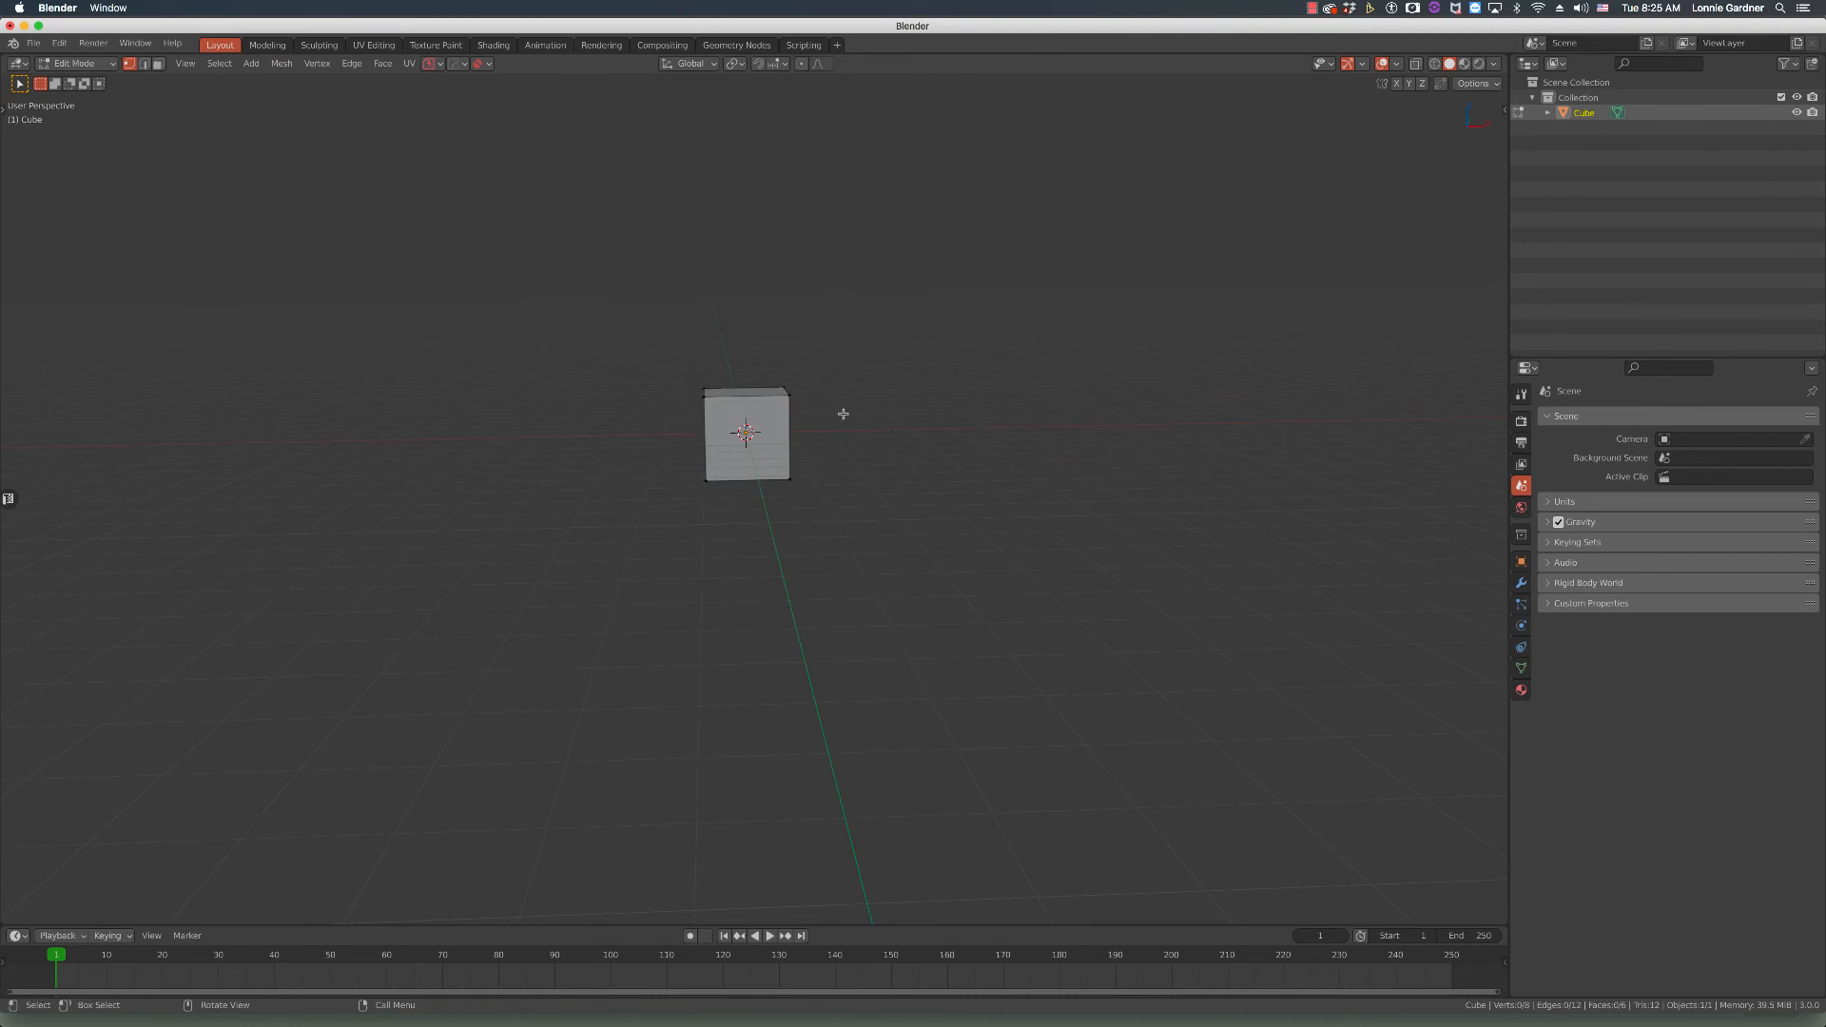
# - Try to move the cube's upper-right front vertex outward to the right, and cancel the move
pyautogui.click(797, 394)
pyautogui.press('g')
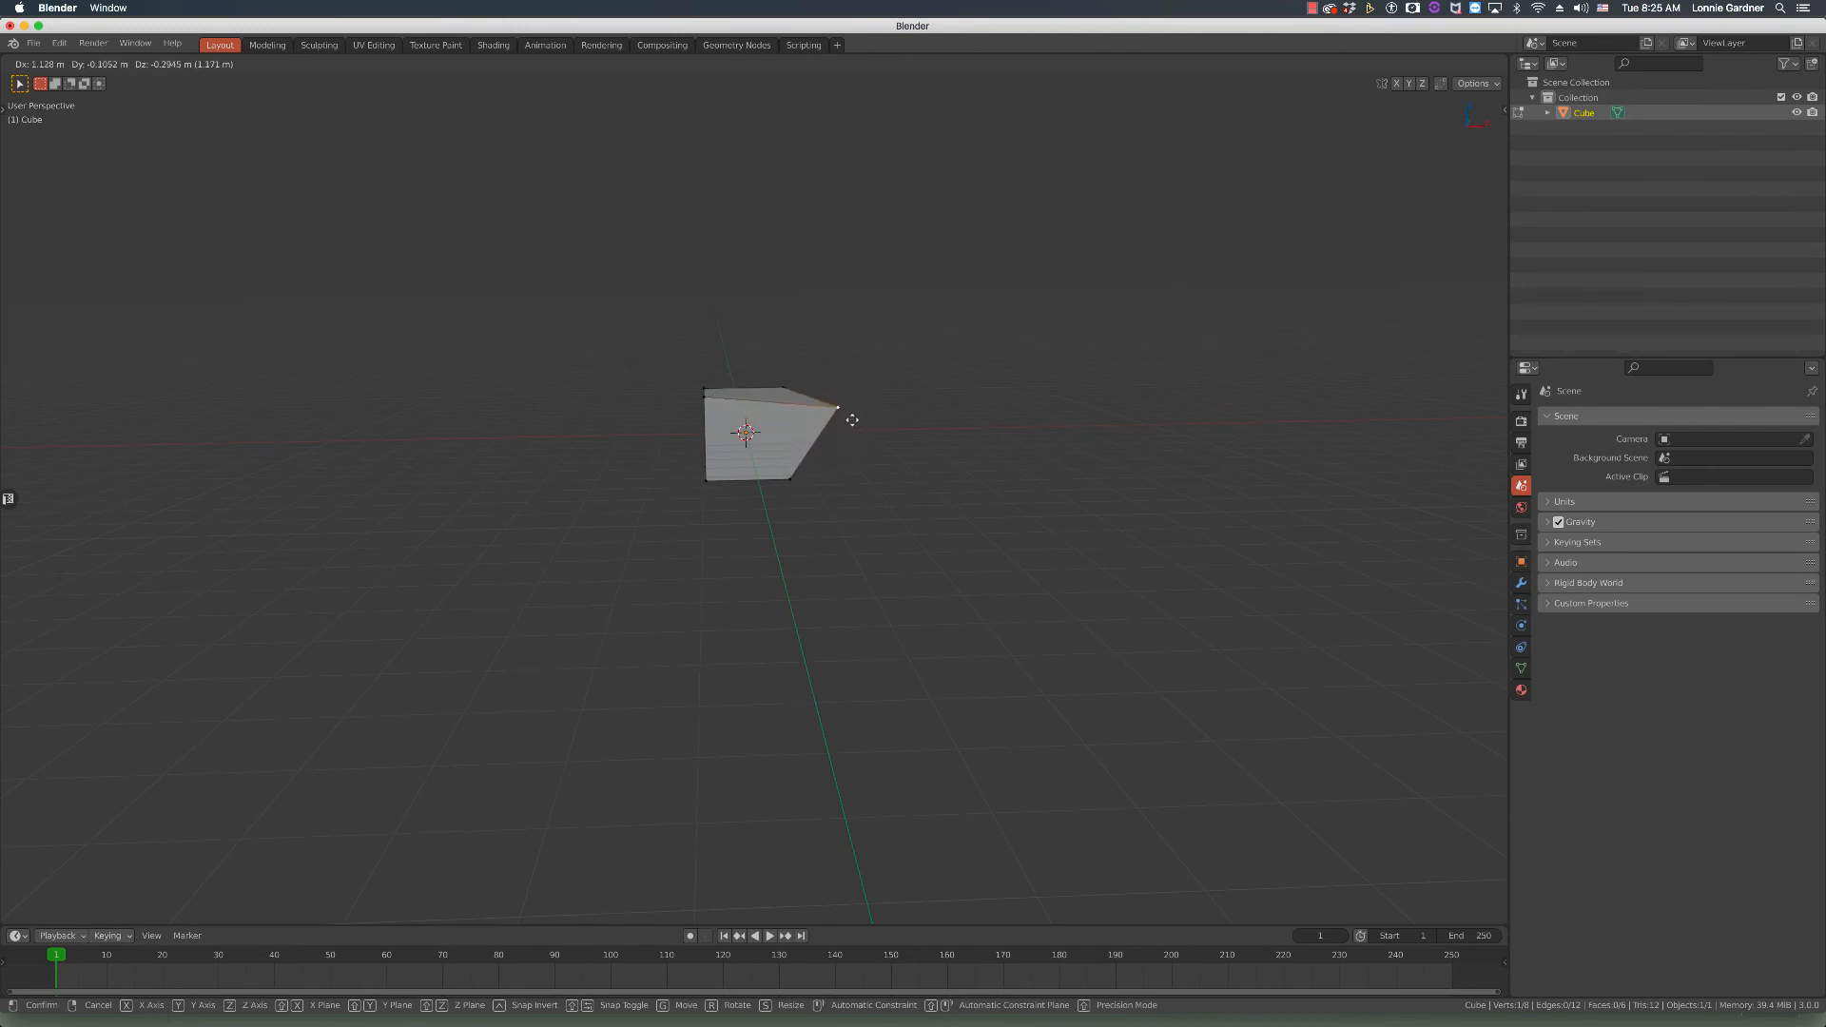
pyautogui.press('Escape')
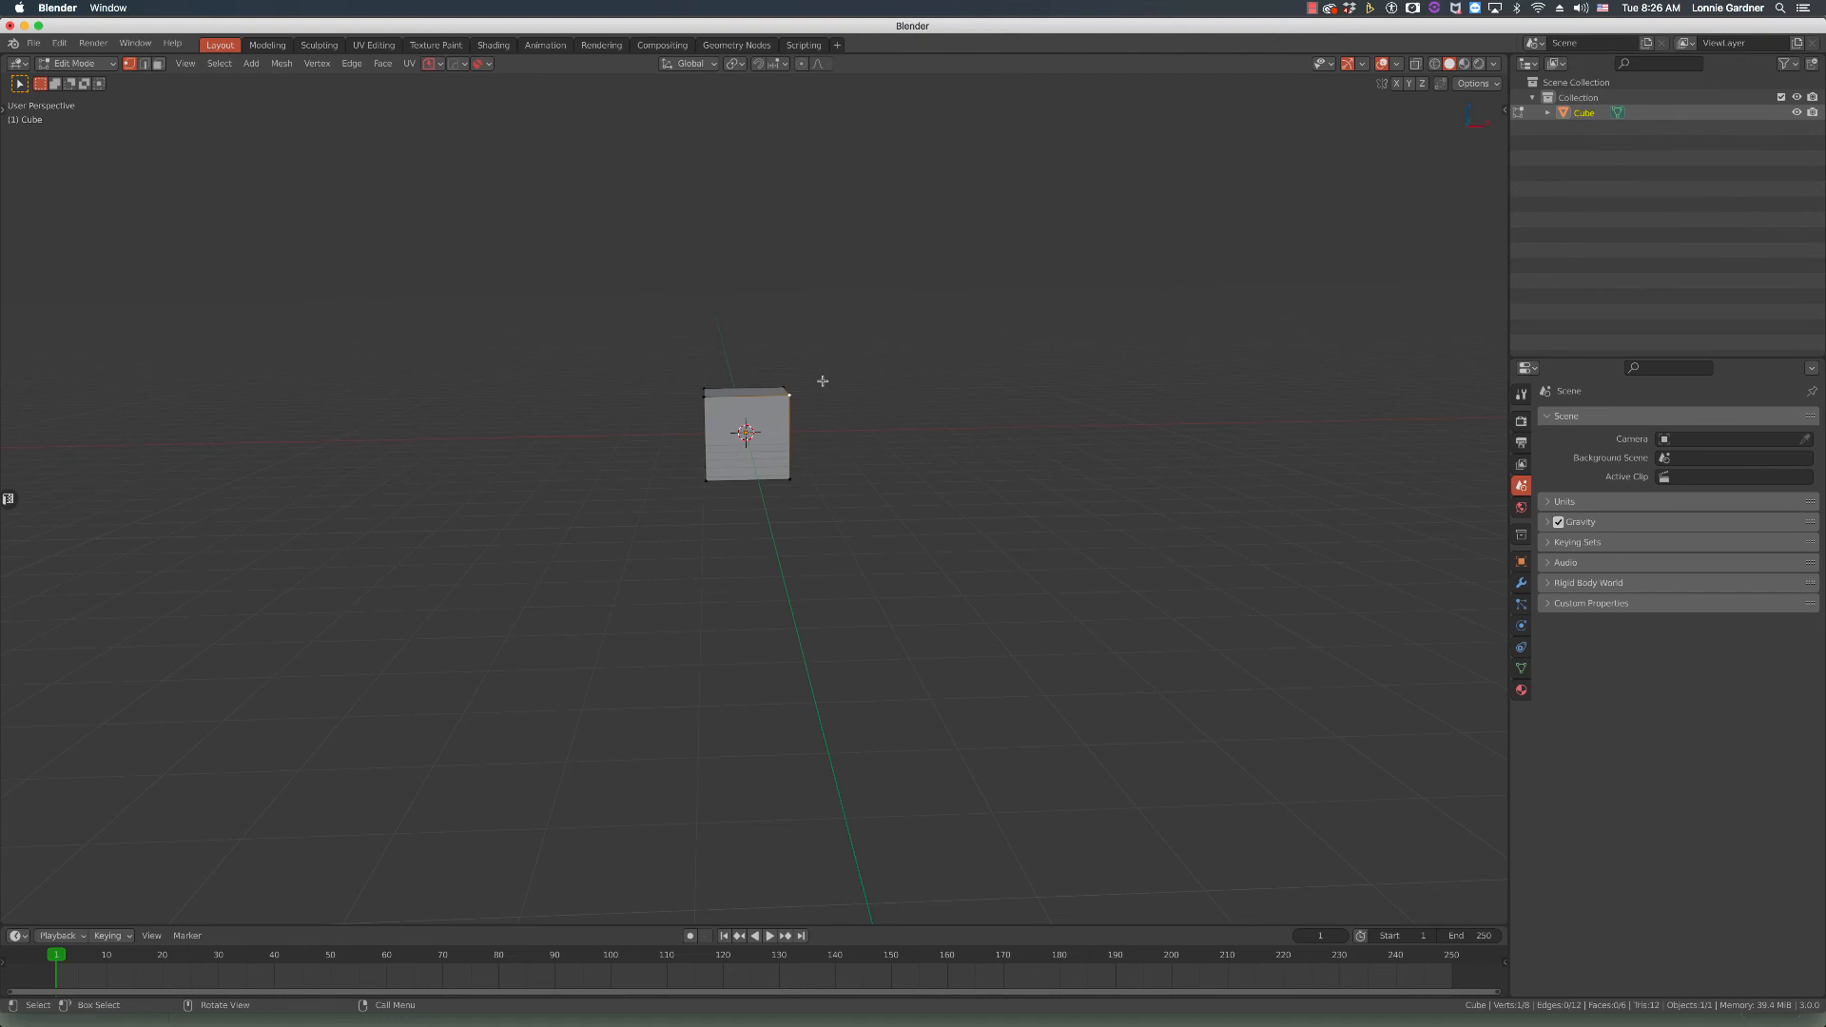
# - View the vertex context menu's commands, dismiss it without choosing any, and clear the vertex selection
pyautogui.rightClick(920, 410)
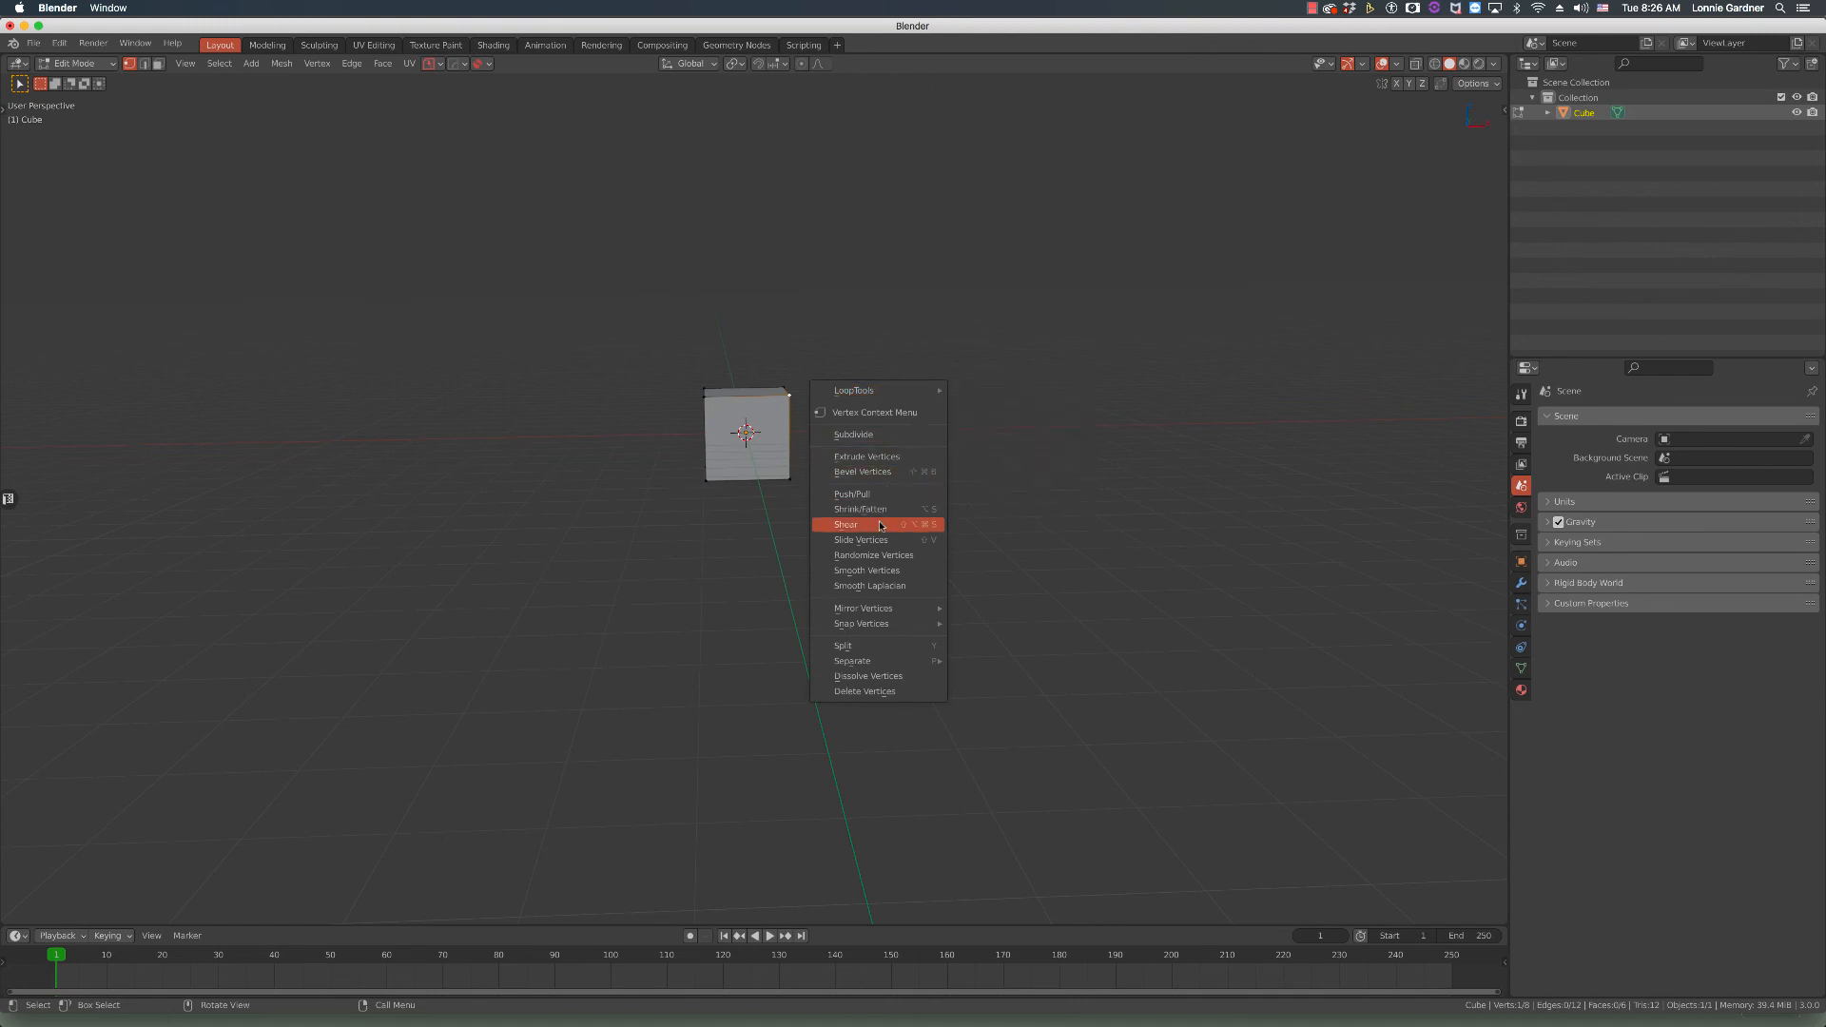
pyautogui.click(934, 374)
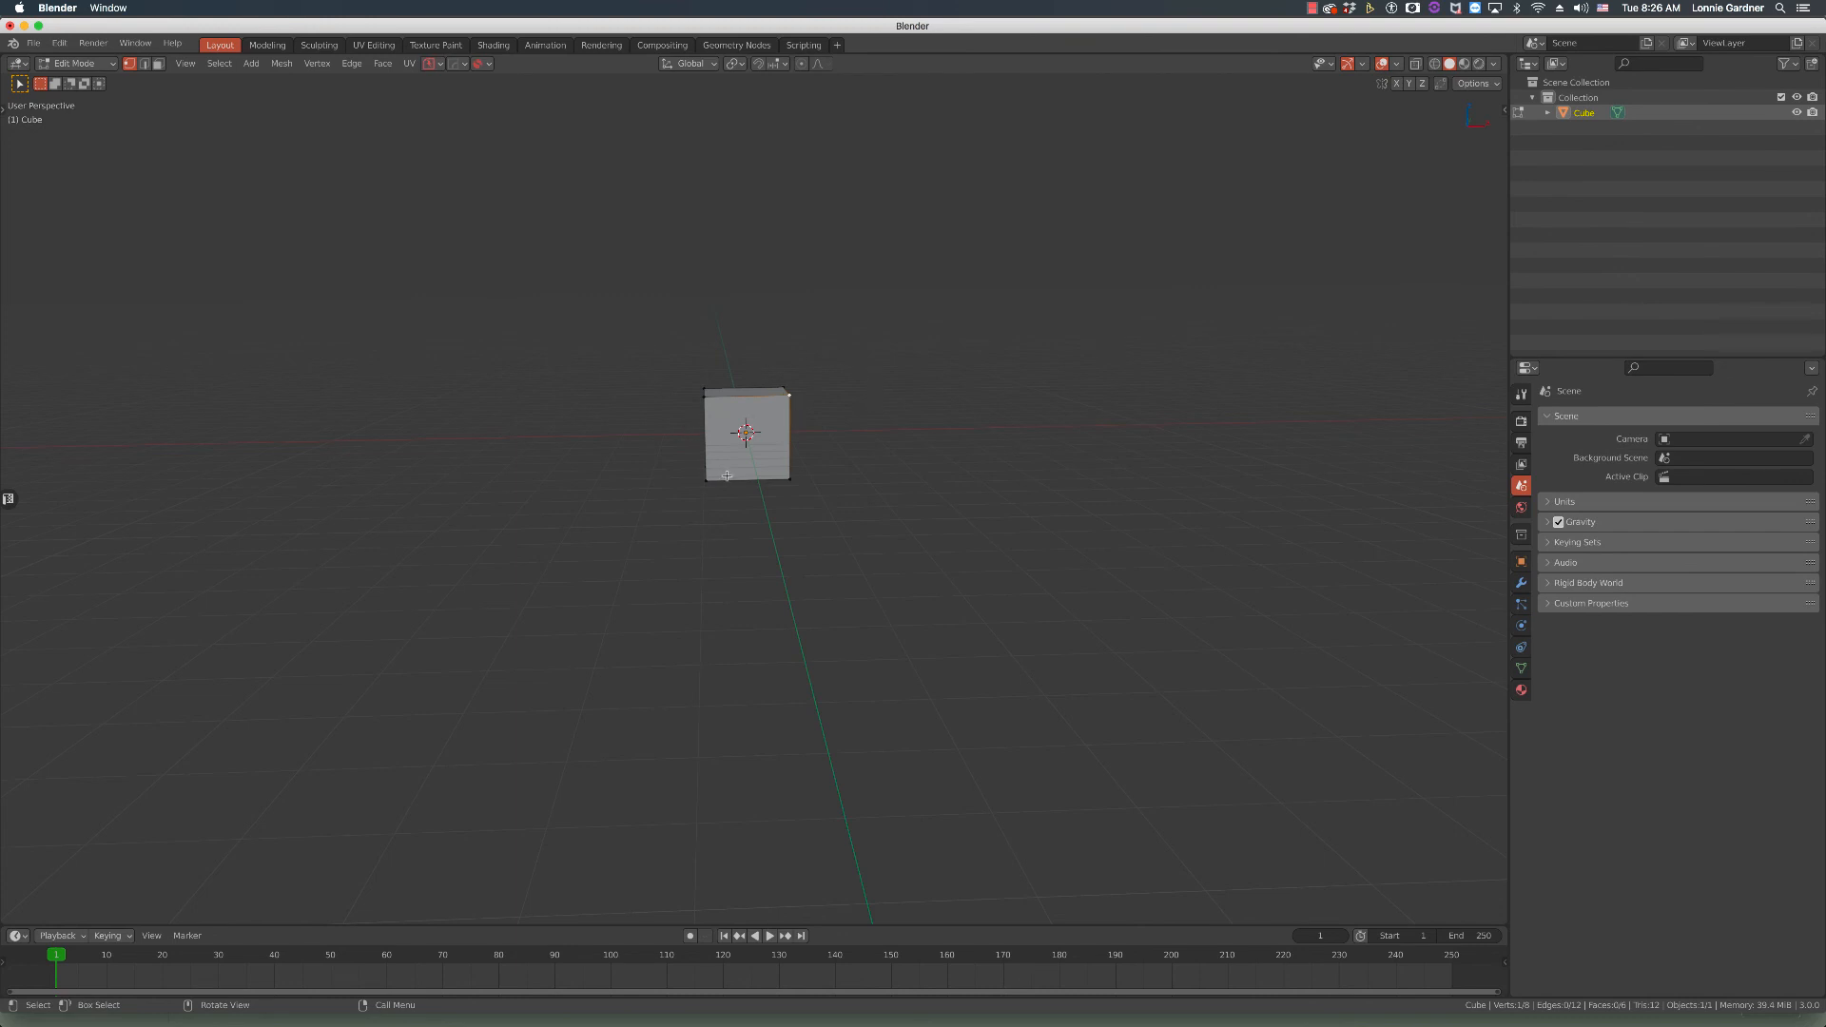
pyautogui.click(857, 399)
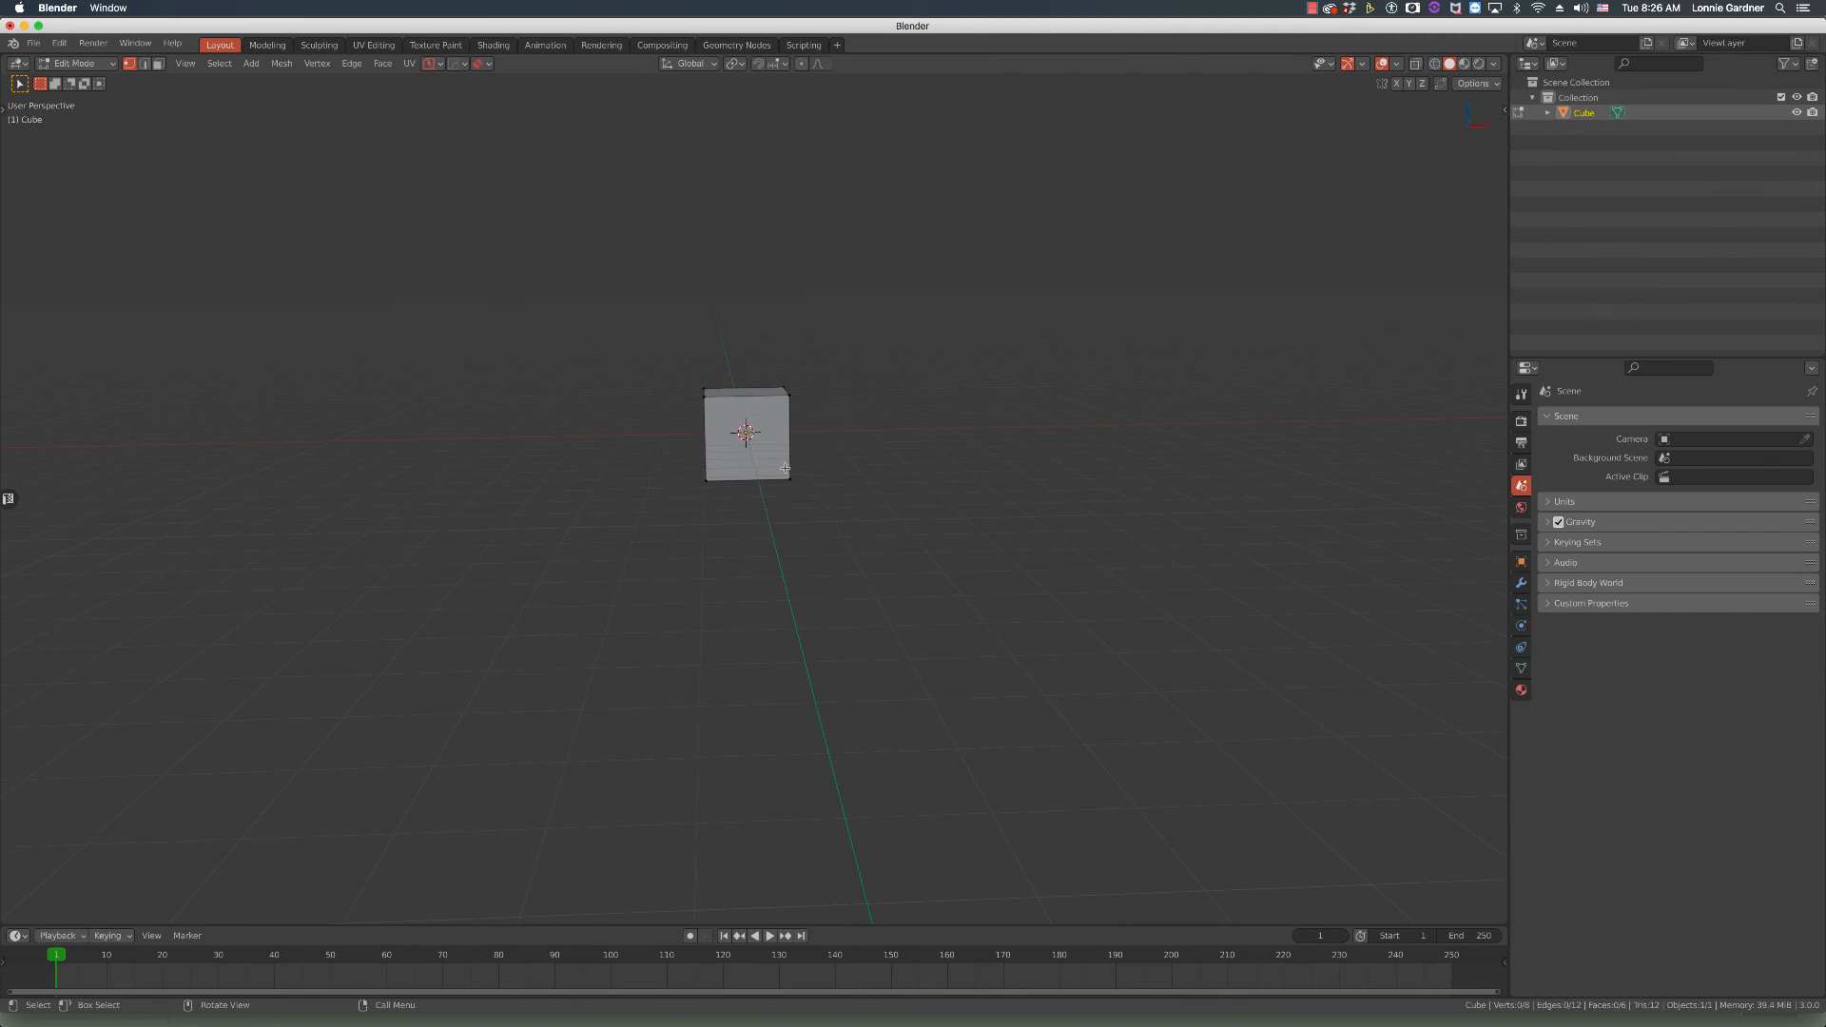